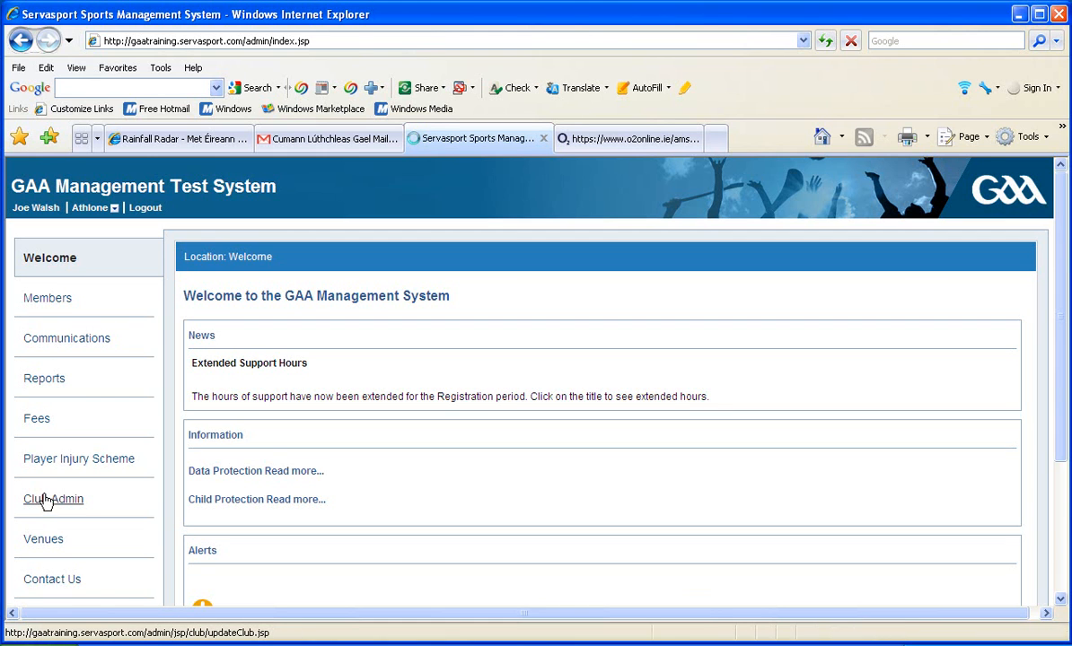
Open the club administration details and highlight the club's Irish name
{"action": "left_click", "coordinate": [46, 503]}
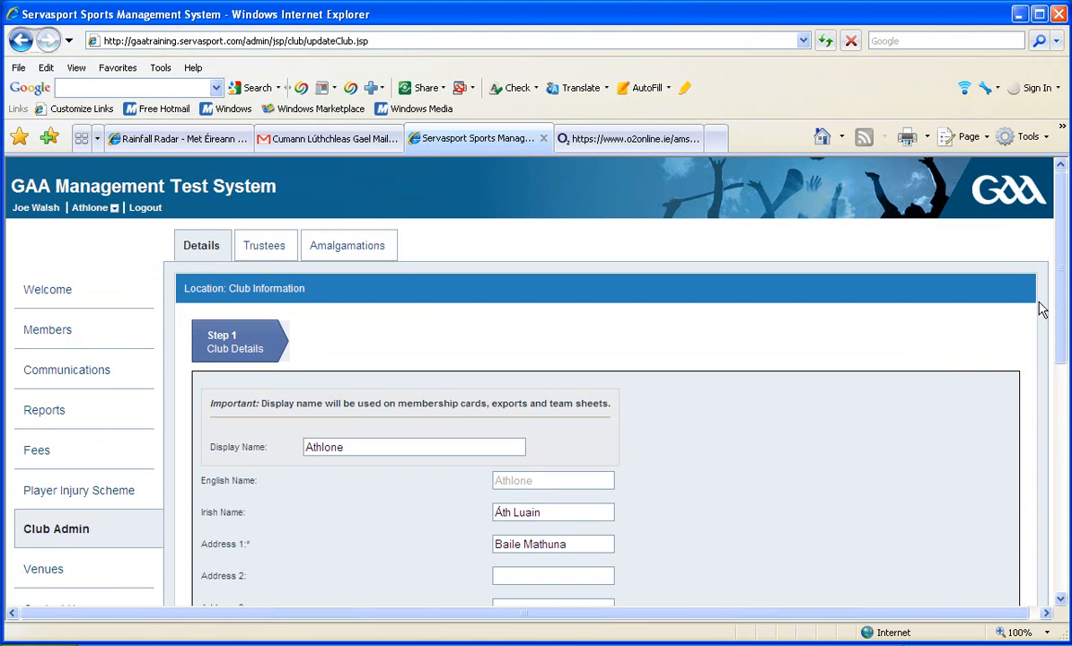
{"action": "left_click_drag", "start_coordinate": [1062, 281], "coordinate": [1061, 350]}
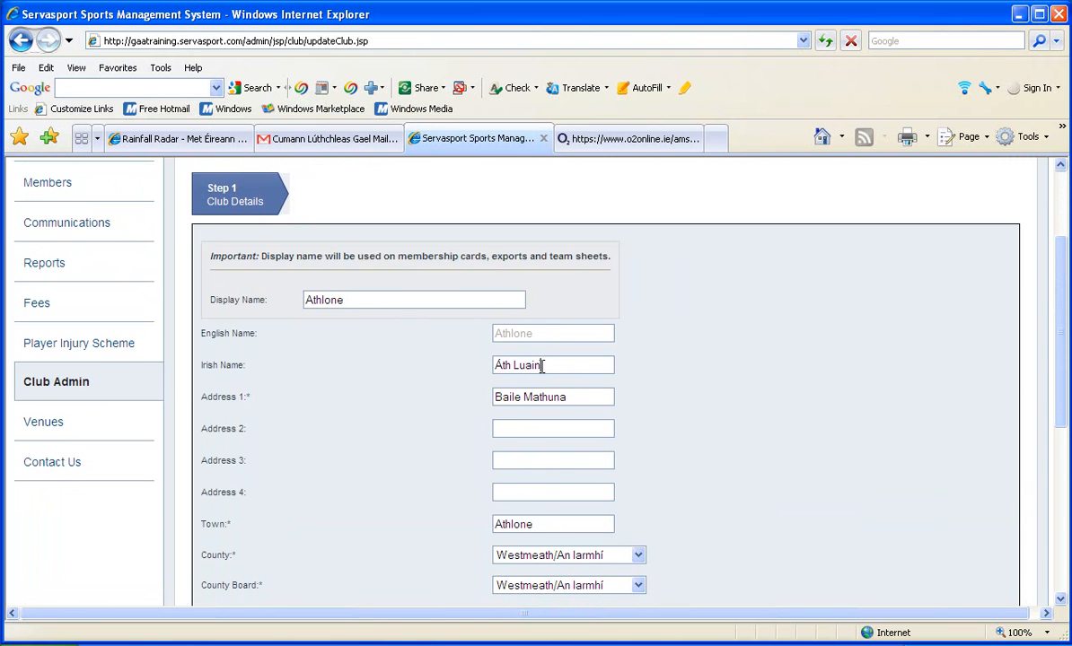
{"action": "left_click_drag", "start_coordinate": [543, 366], "coordinate": [481, 369]}
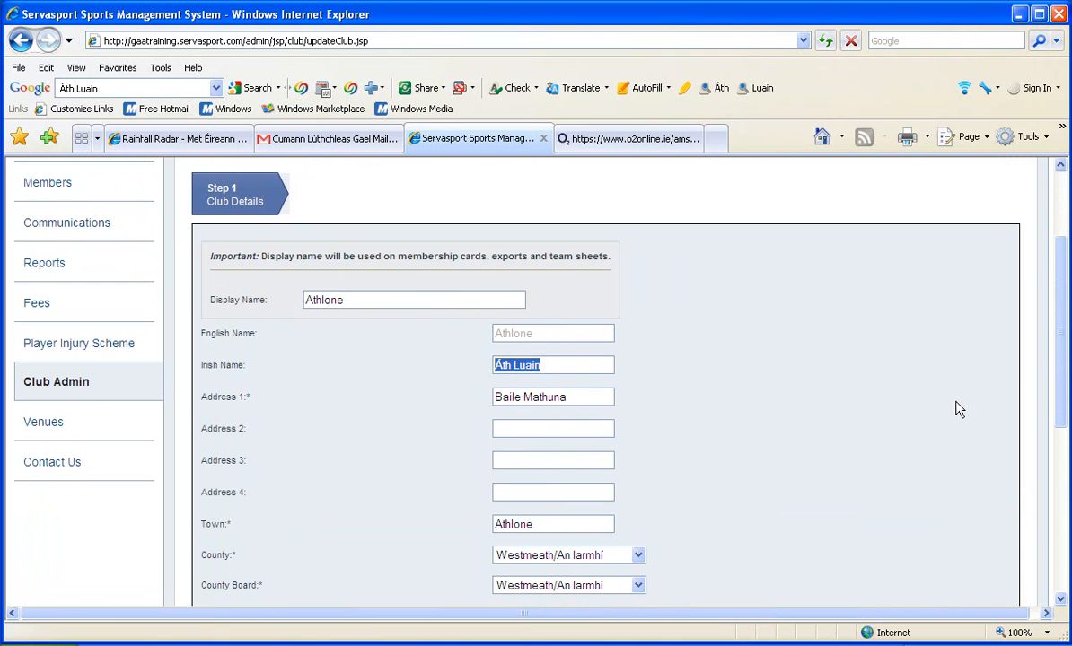
{"action": "left_click_drag", "start_coordinate": [1055, 368], "coordinate": [1046, 461]}
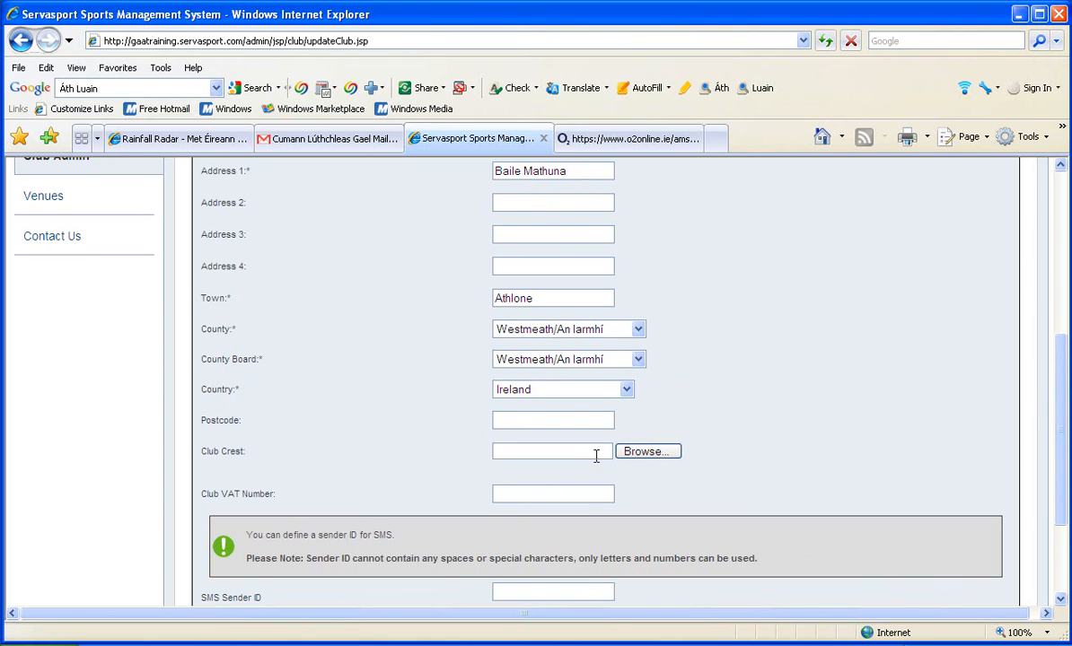
Choose westmeath_crest_gaa.ie from the GAA_Crests folder as the club crest and save the club details
{"action": "left_click", "coordinate": [566, 449]}
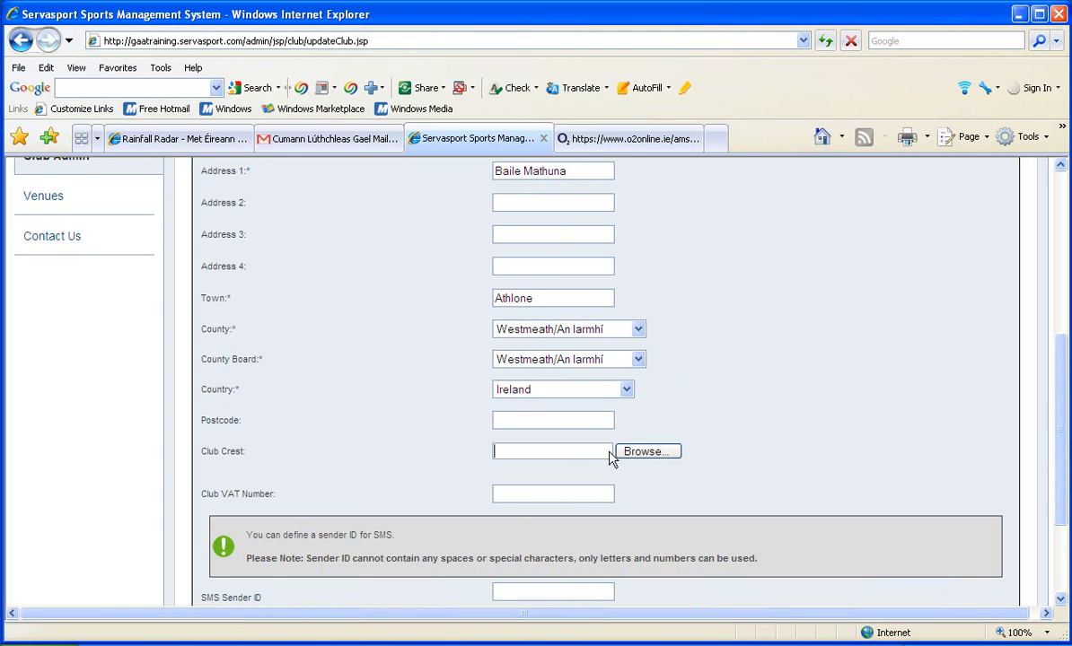
{"action": "left_click", "coordinate": [641, 456]}
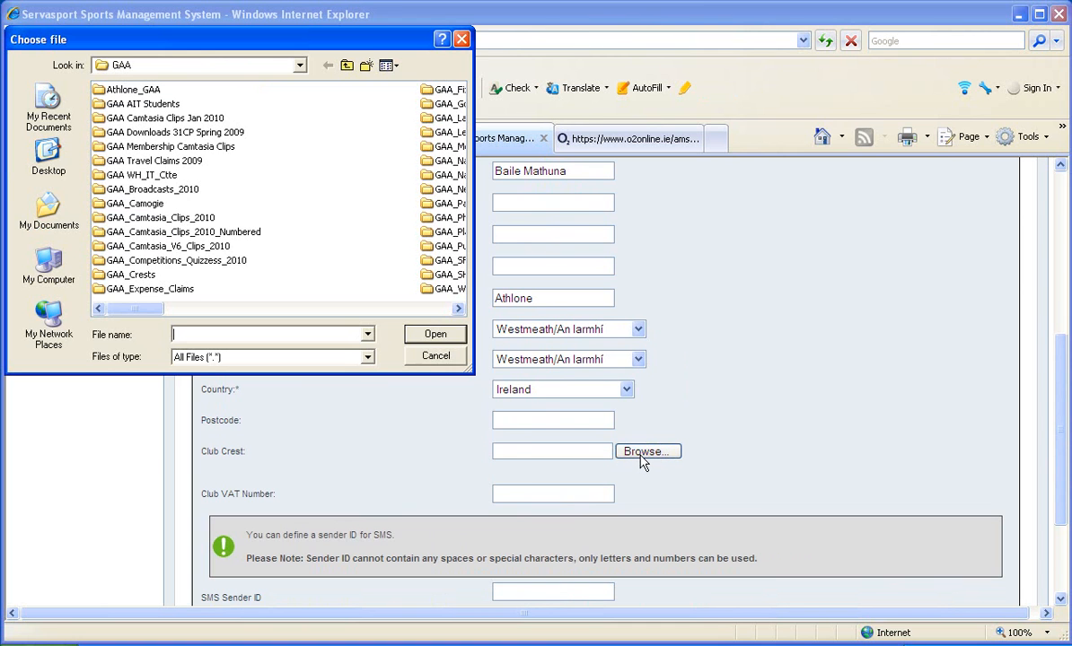
{"action": "left_click_drag", "start_coordinate": [464, 368], "coordinate": [521, 437]}
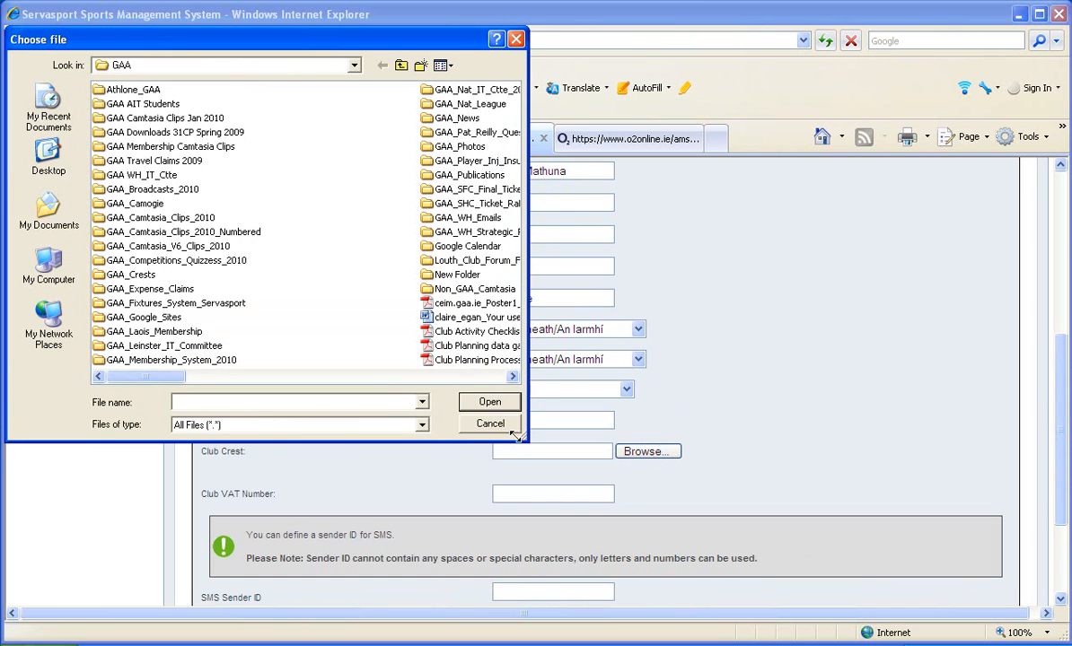
{"action": "left_click", "coordinate": [106, 278]}
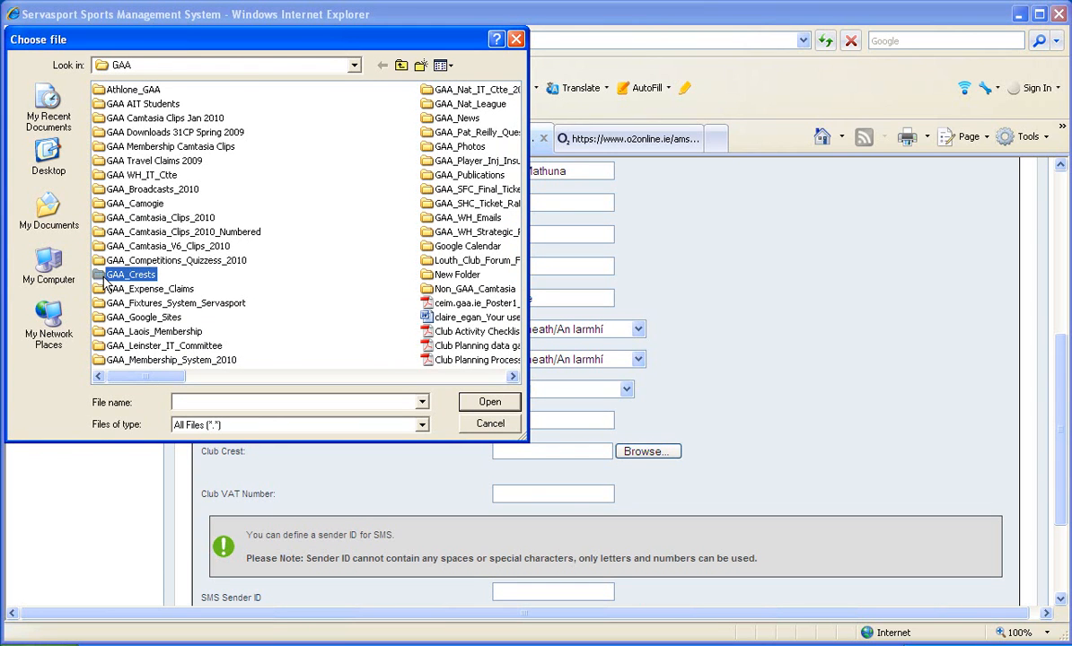
{"action": "double_click", "coordinate": [106, 278]}
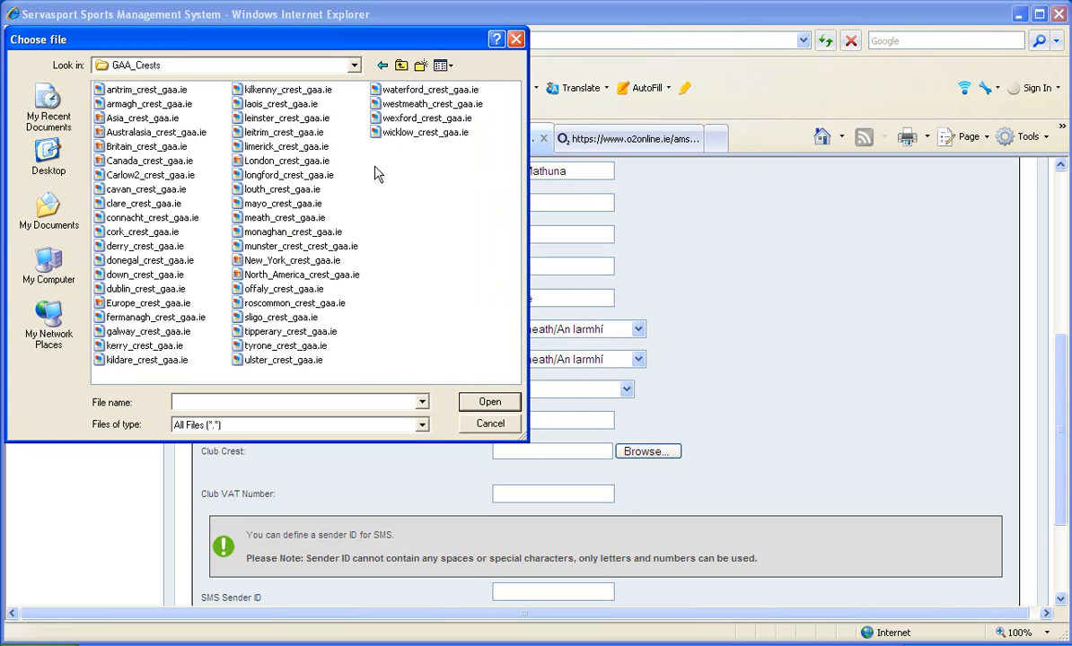
{"action": "left_click", "coordinate": [391, 106]}
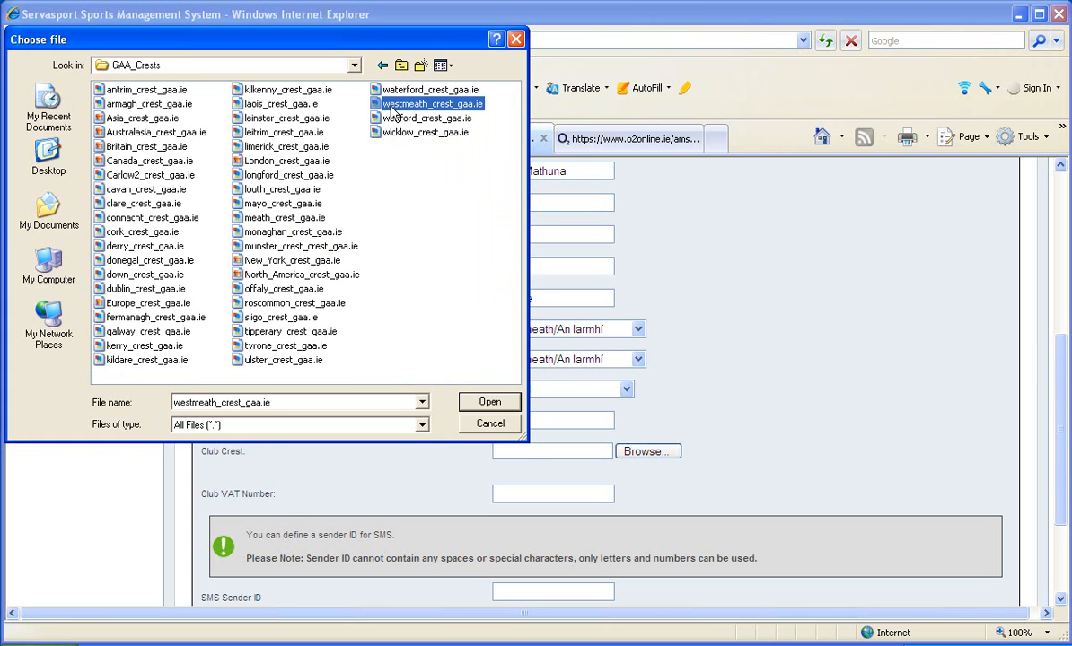
{"action": "left_click", "coordinate": [485, 403]}
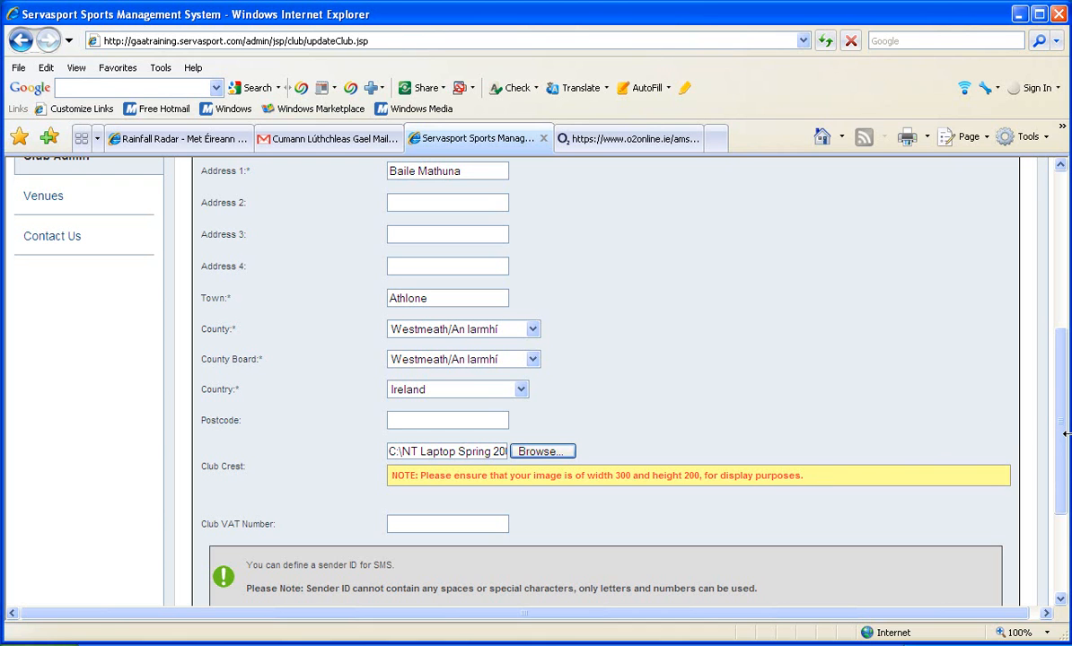
{"action": "left_click_drag", "start_coordinate": [1066, 449], "coordinate": [1060, 546]}
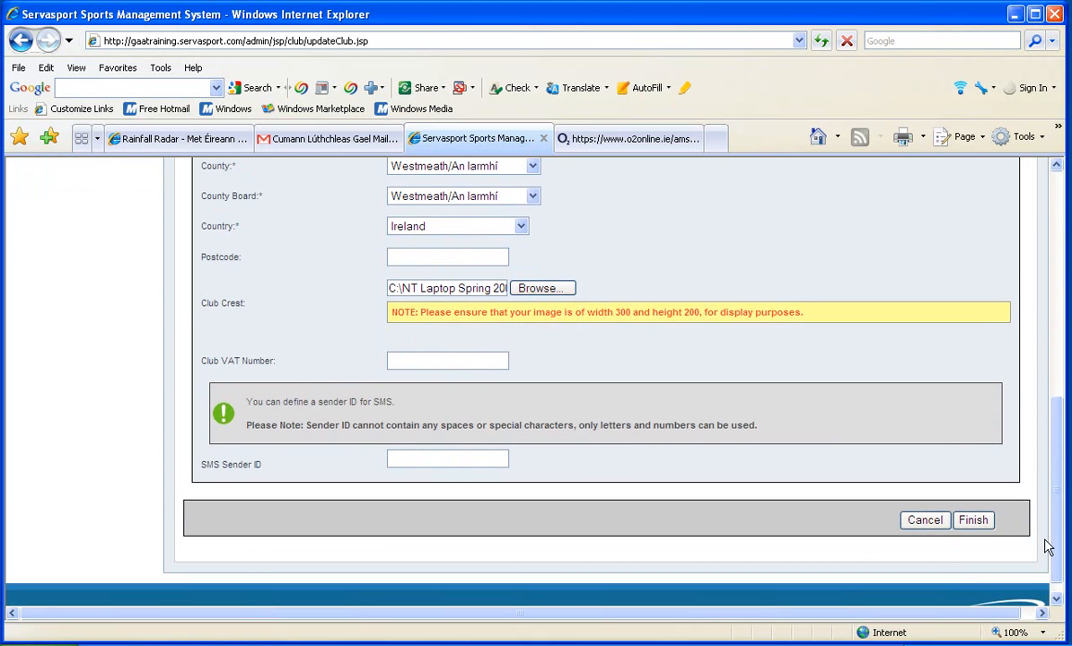
{"action": "left_click", "coordinate": [975, 522]}
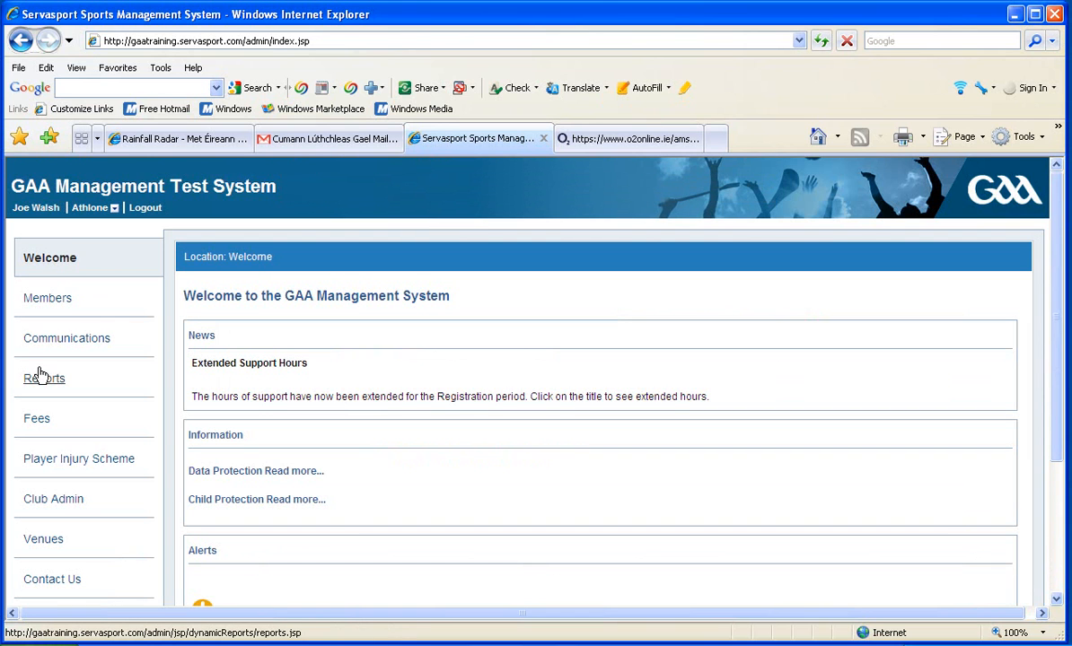
In the fee categories, set the fee of the system-defined Family category to €100.00 and save it
{"action": "left_click", "coordinate": [37, 421]}
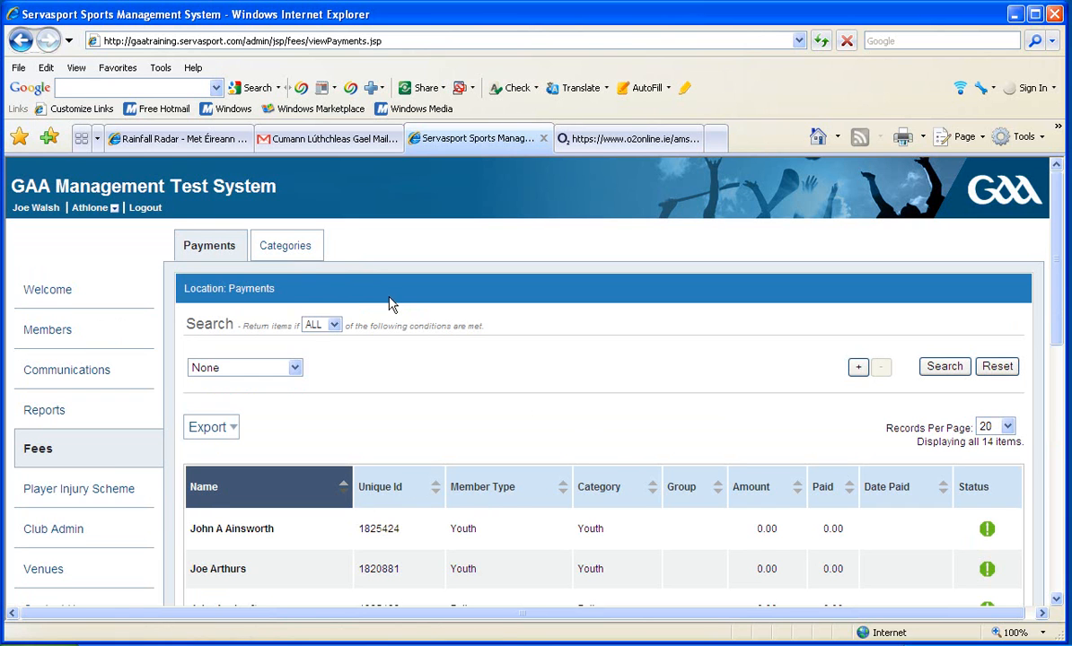
{"action": "left_click", "coordinate": [285, 247]}
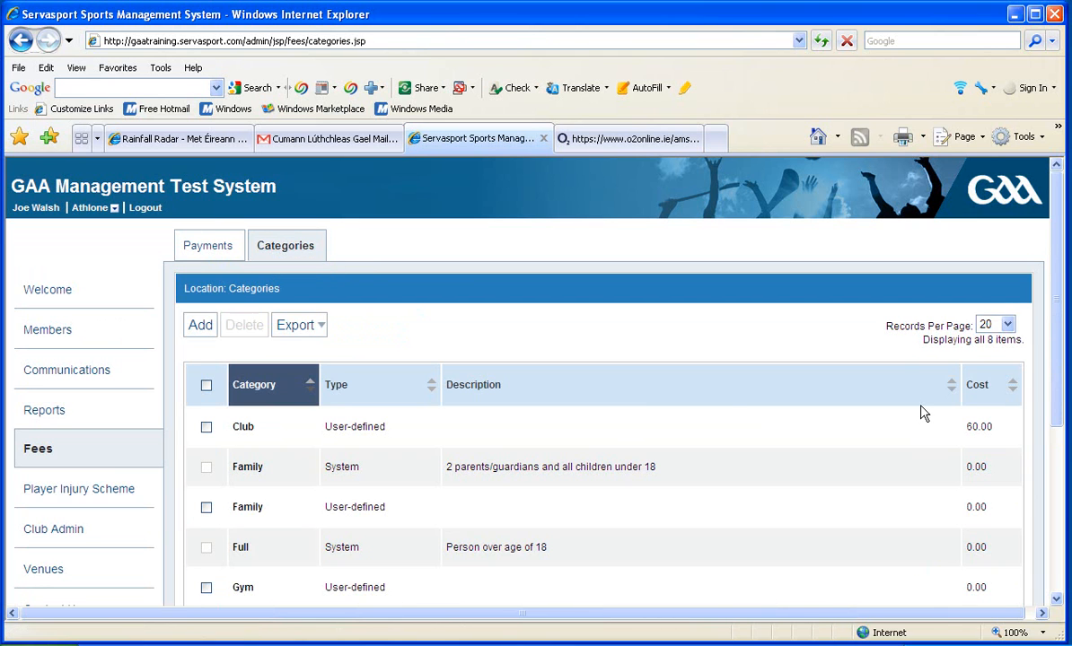
{"action": "left_click_drag", "start_coordinate": [1059, 292], "coordinate": [1060, 359]}
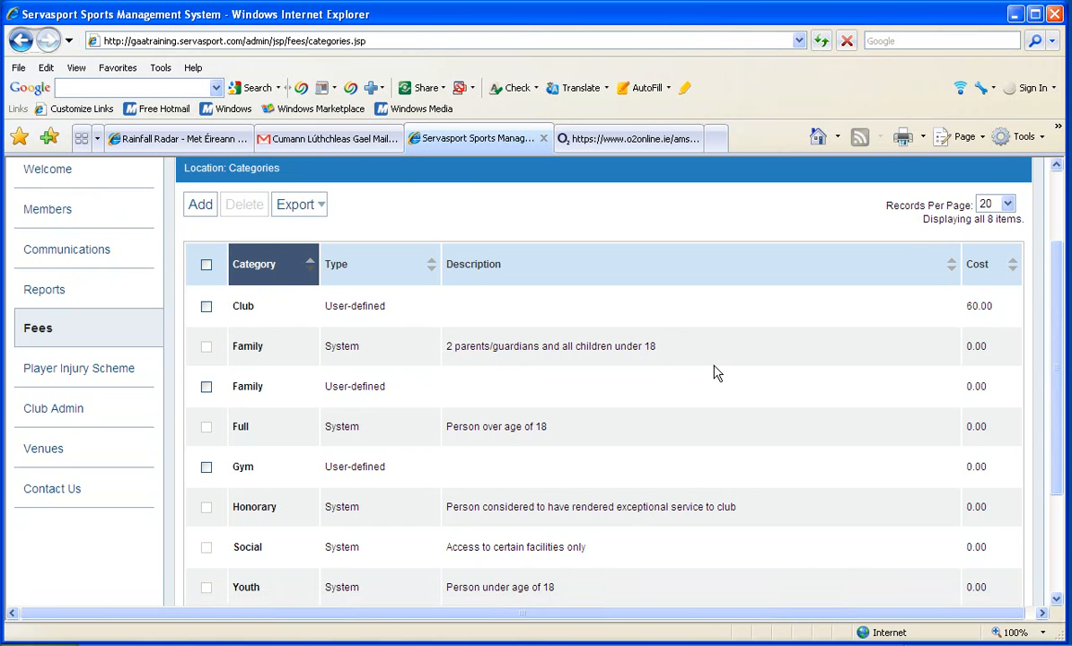
{"action": "left_click", "coordinate": [240, 349]}
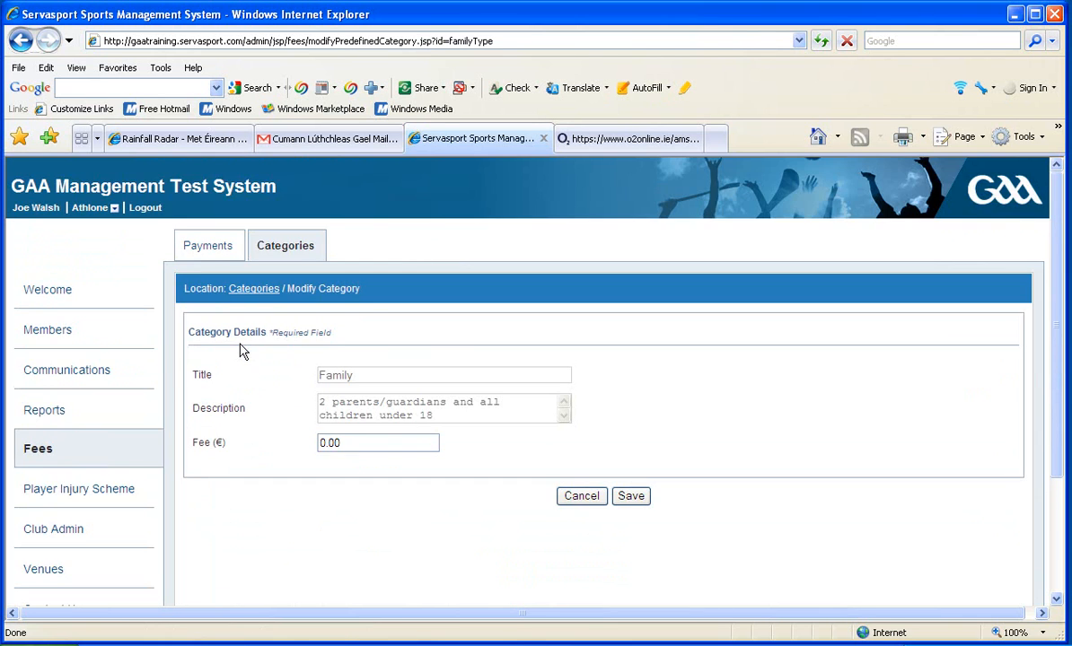
{"action": "left_click_drag", "start_coordinate": [326, 443], "coordinate": [320, 446]}
{"action": "type", "text": "100"}
{"action": "left_click_drag", "start_coordinate": [434, 416], "coordinate": [321, 406]}
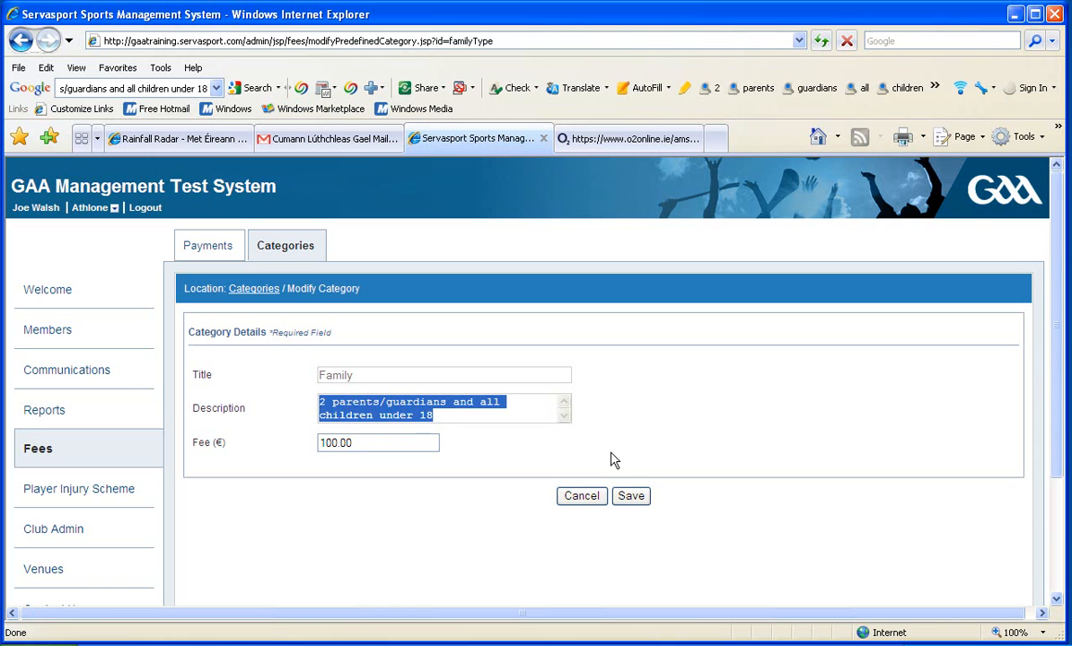
{"action": "left_click", "coordinate": [629, 504]}
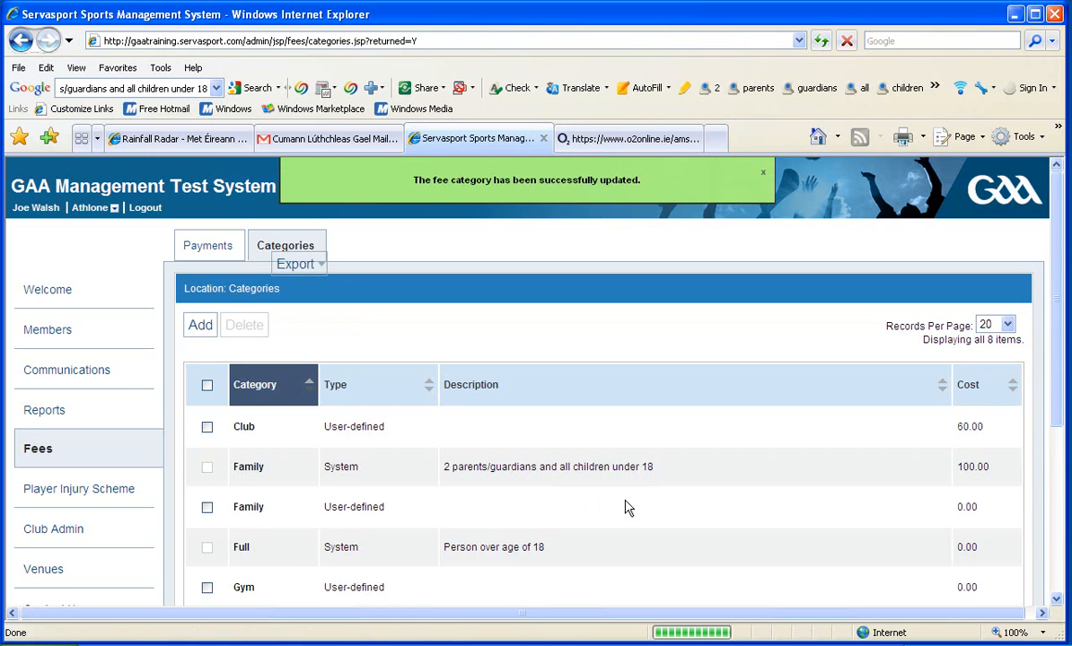
Give the user-defined Gym category the description "Use of Club Mon-Fri except during official team training as per club website."
{"action": "left_click_drag", "start_coordinate": [395, 533], "coordinate": [1054, 246]}
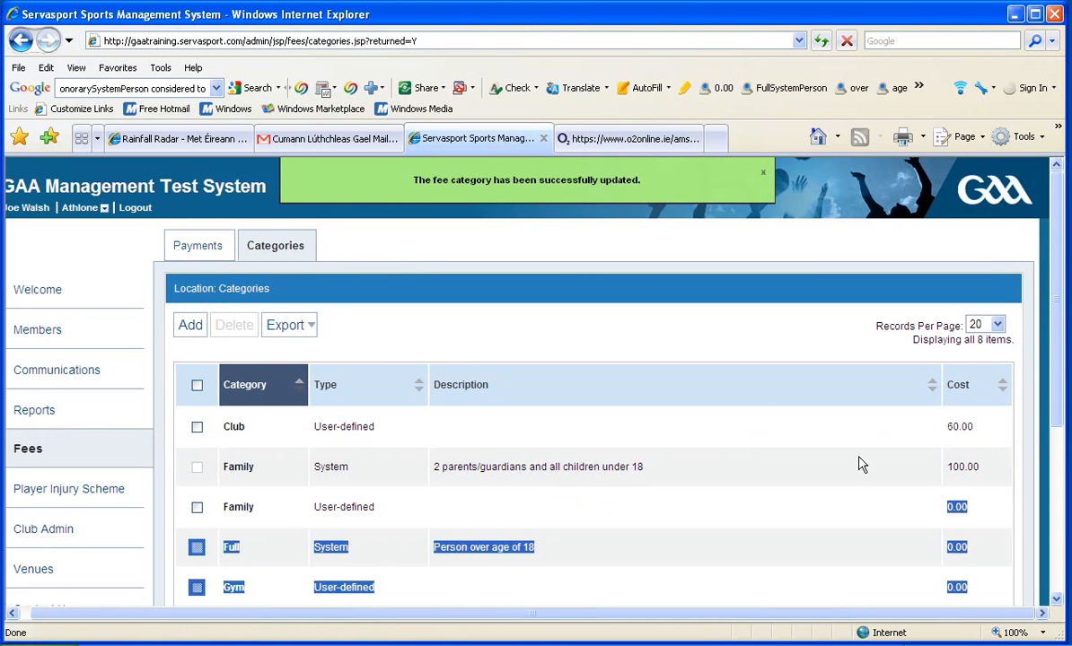
{"action": "left_click", "coordinate": [916, 468]}
{"action": "left_click_drag", "start_coordinate": [1055, 377], "coordinate": [1044, 459]}
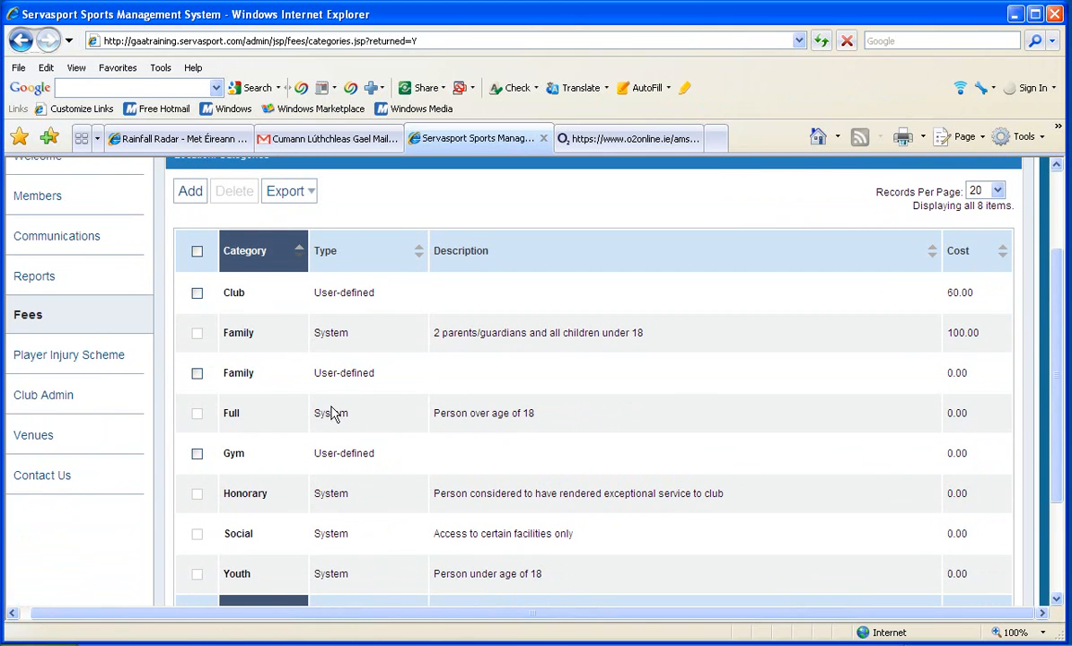
{"action": "left_click", "coordinate": [232, 455]}
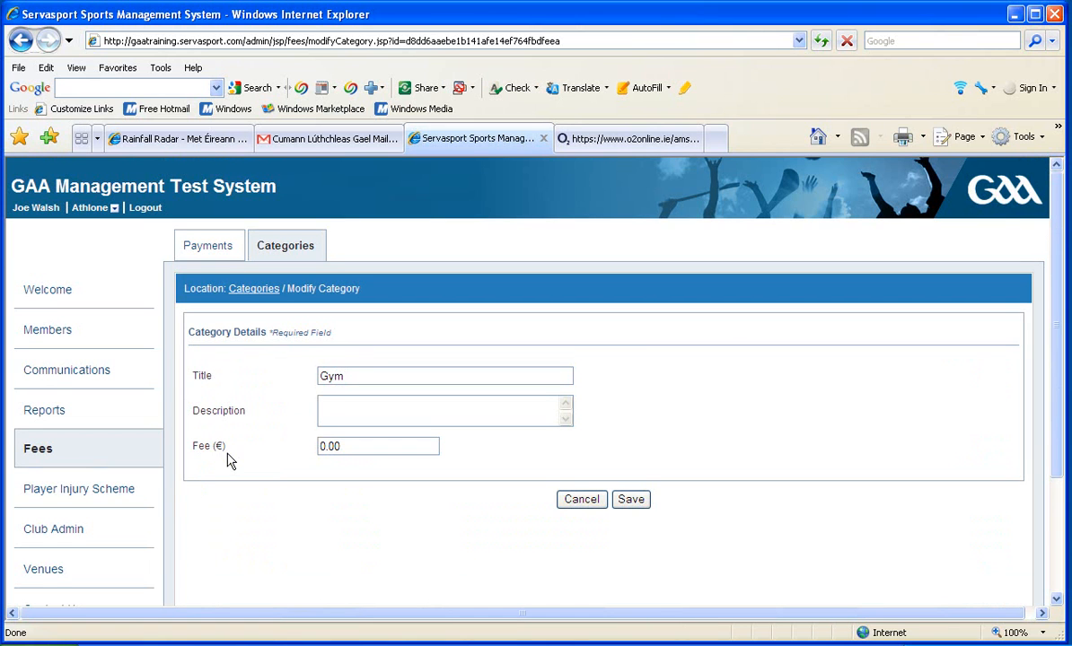
{"action": "left_click", "coordinate": [342, 403]}
{"action": "type", "text": "Use of Club Mon-F"}
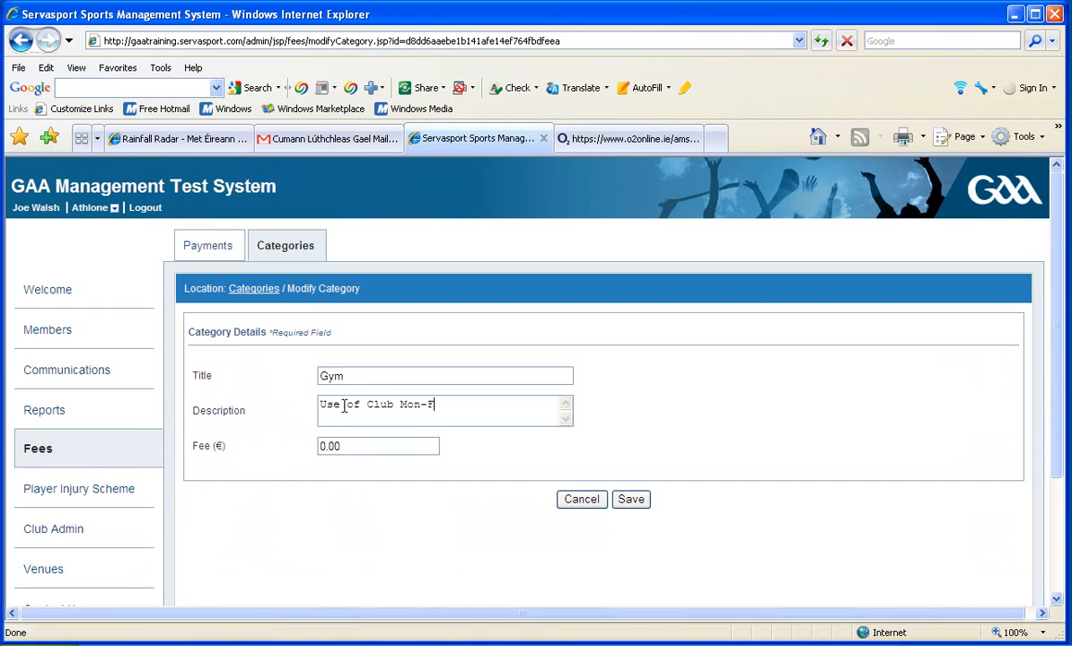
{"action": "type", "text": "ri except during oiff"}
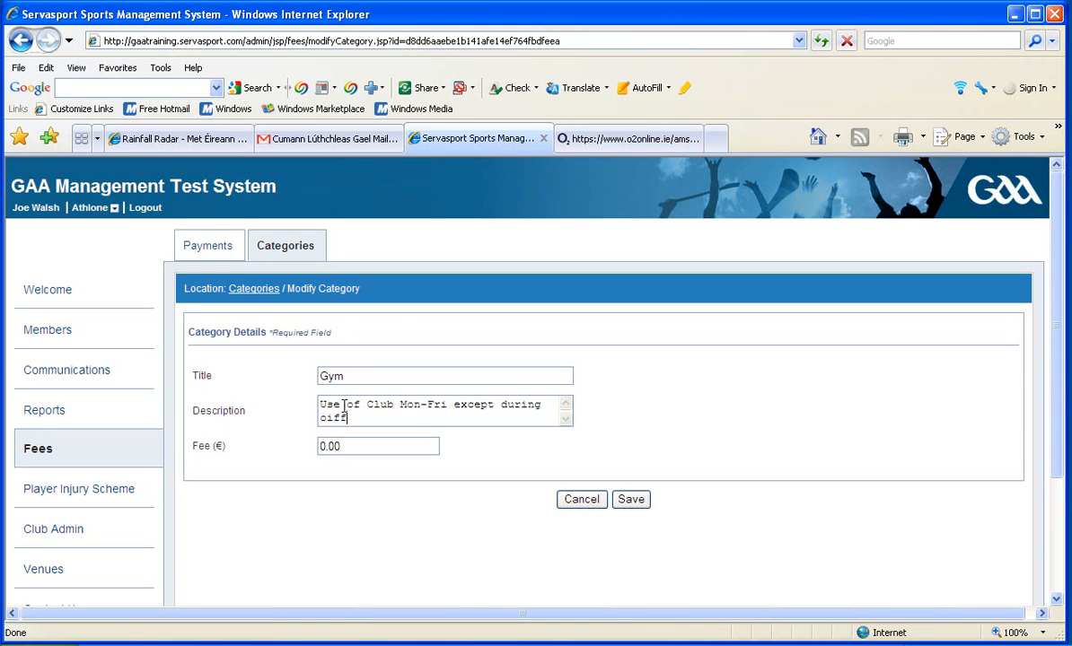
{"action": "type", "text": "icial"}
{"action": "left_click", "coordinate": [332, 417]}
{"action": "key", "text": "BackSpace"}
{"action": "type", "text": "team training as"}
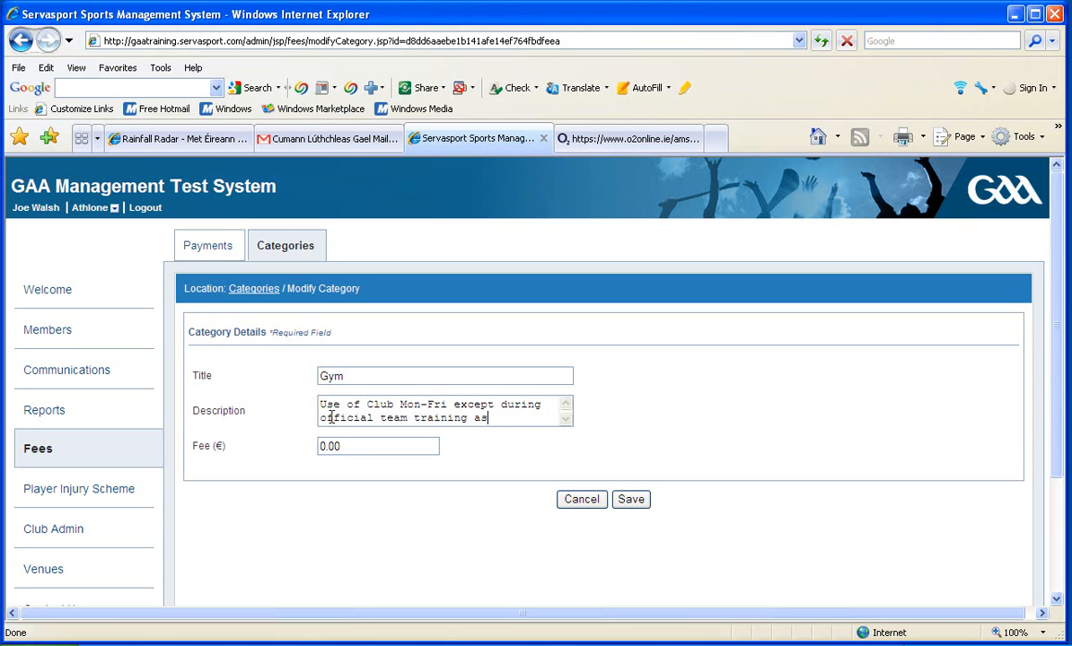
{"action": "type", "text": " per club website."}
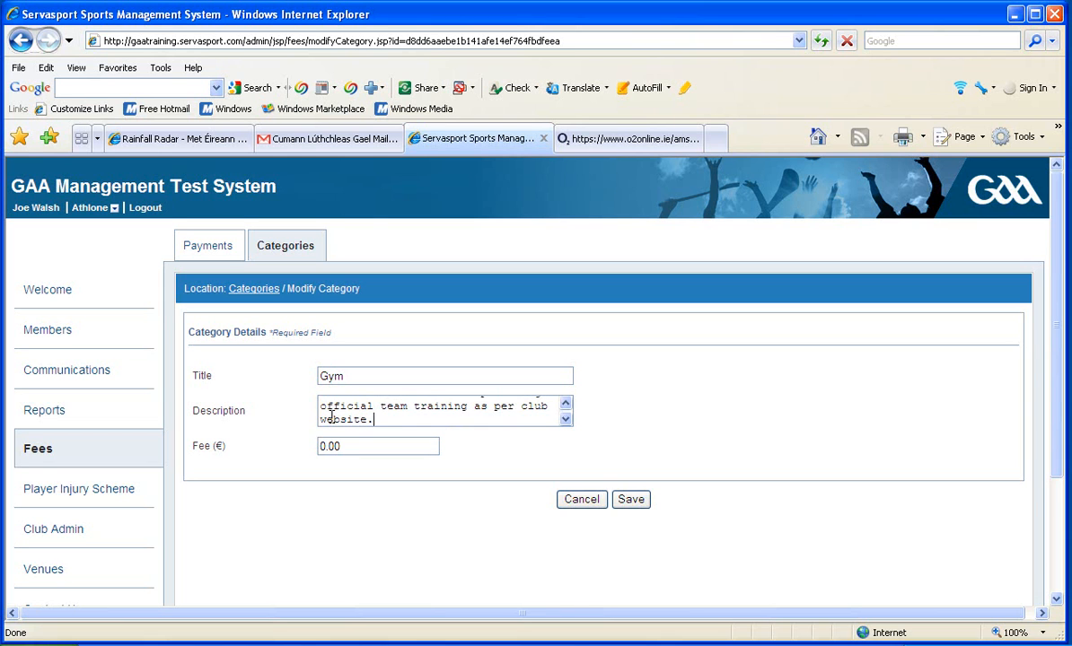
Set the Gym category's fee to €200.00 and save the category
{"action": "left_click", "coordinate": [324, 446]}
{"action": "key", "text": "BackSpace"}
{"action": "type", "text": "200"}
{"action": "left_click", "coordinate": [629, 507]}
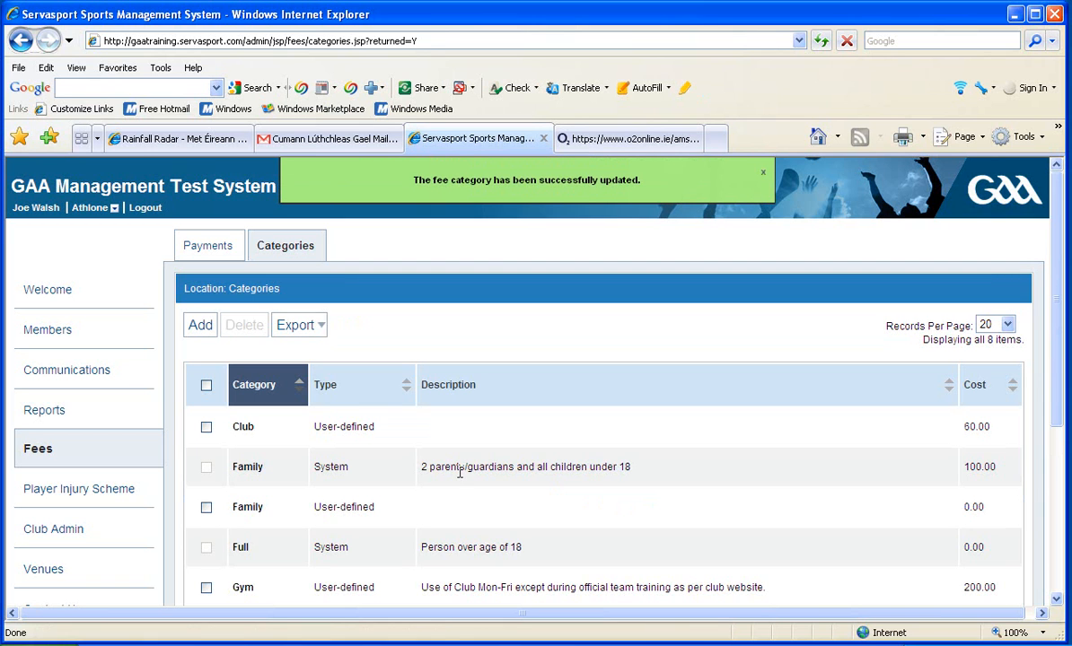
Start a new fee category titled "Student" with the description "Full time second level or third level student"
{"action": "left_click", "coordinate": [199, 328]}
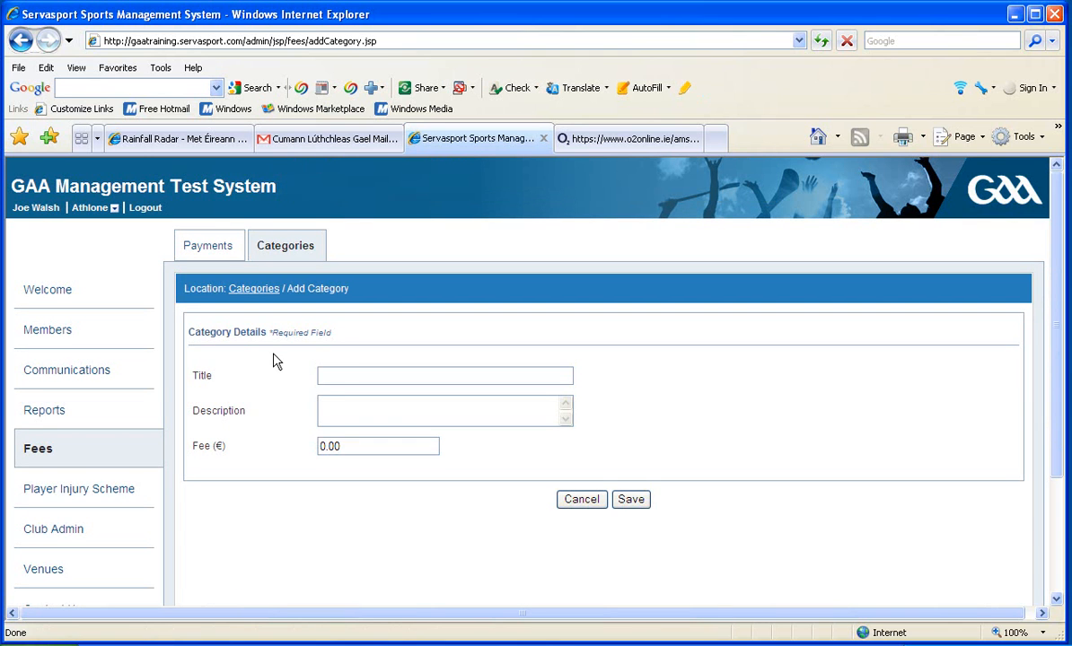
{"action": "type", "text": "Student"}
{"action": "left_click", "coordinate": [354, 401]}
{"action": "type", "text": "Full"}
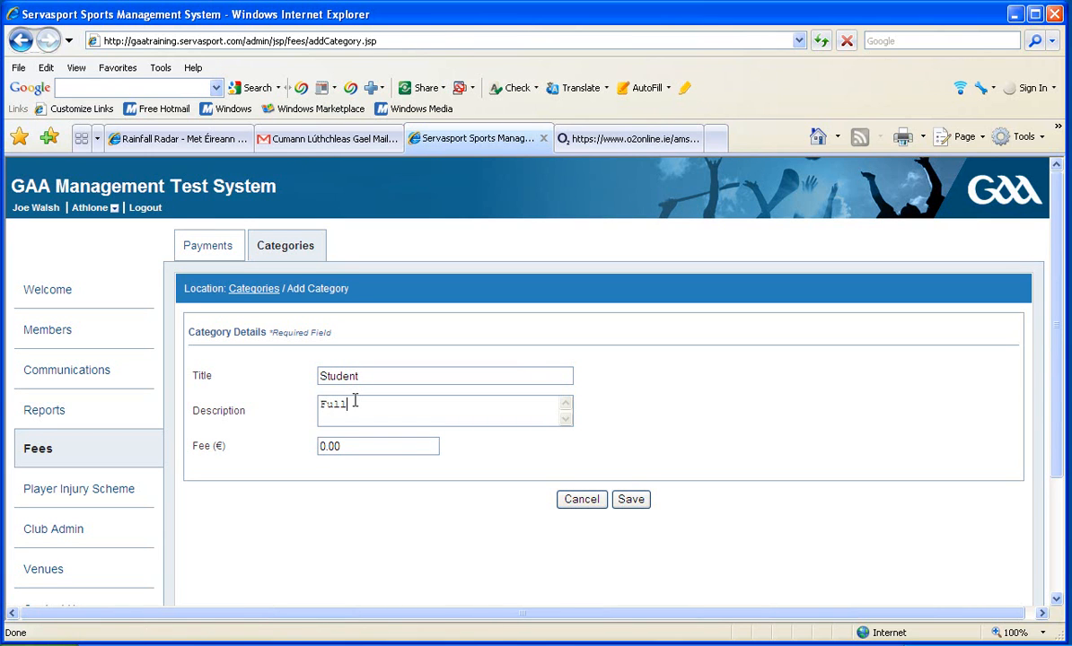
{"action": "type", "text": " time second level c"}
{"action": "type", "text": "r third level student"}
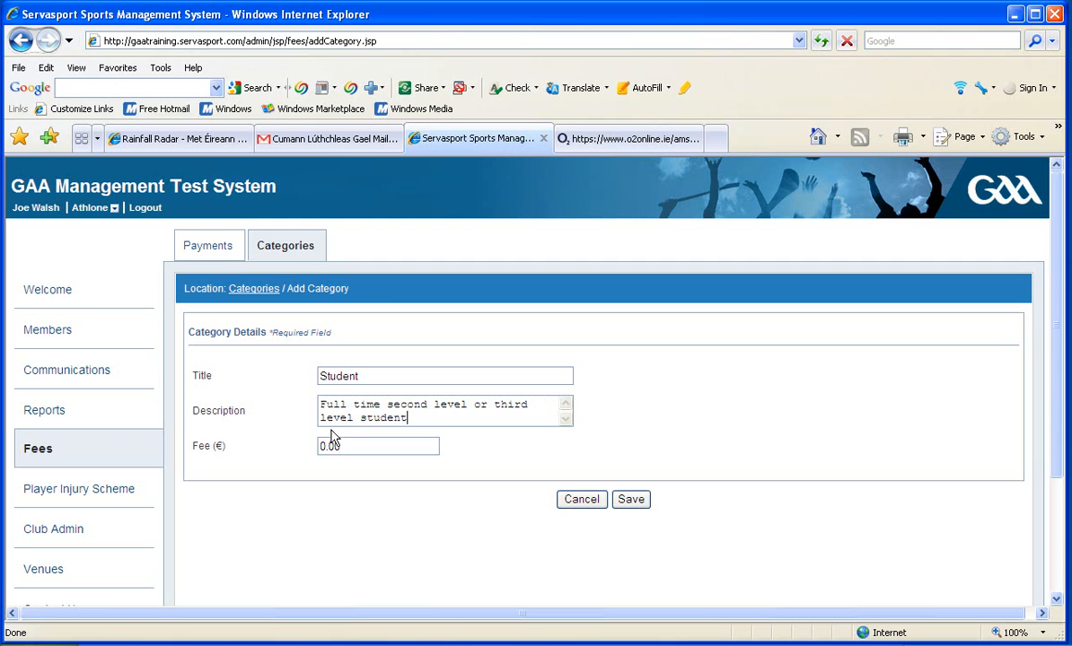
Set the new Student category's fee to €40 and save it
{"action": "left_click_drag", "start_coordinate": [328, 446], "coordinate": [322, 446]}
{"action": "type", "text": "40"}
{"action": "left_click", "coordinate": [630, 500]}
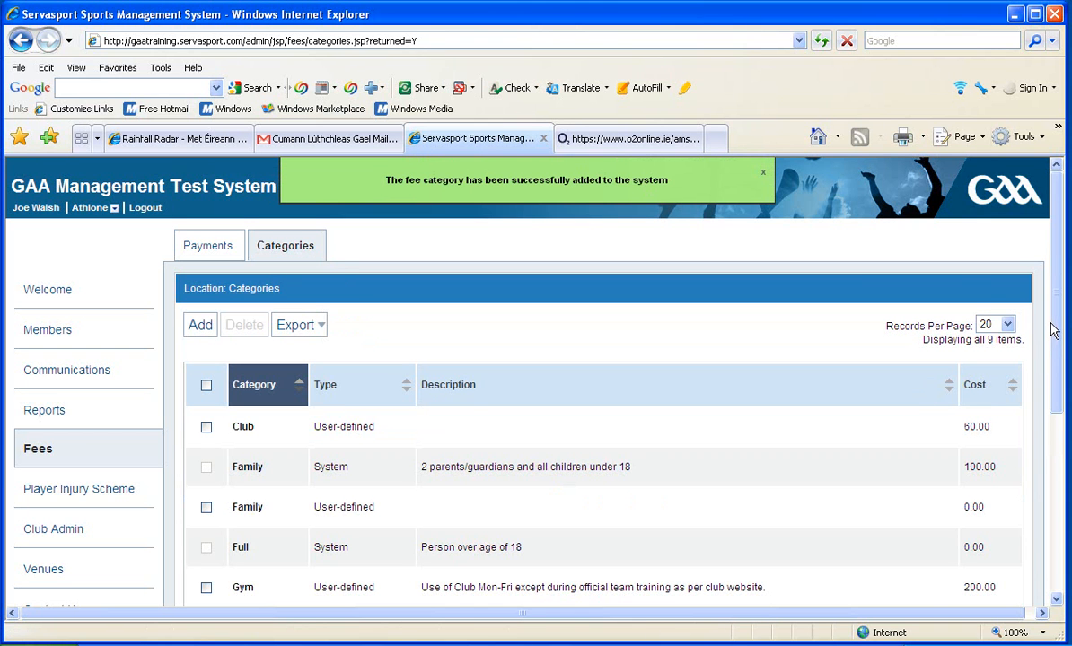
Record a fee payment of €20.00 for the first youth member in the payments list and submit it
{"action": "left_click", "coordinate": [215, 249]}
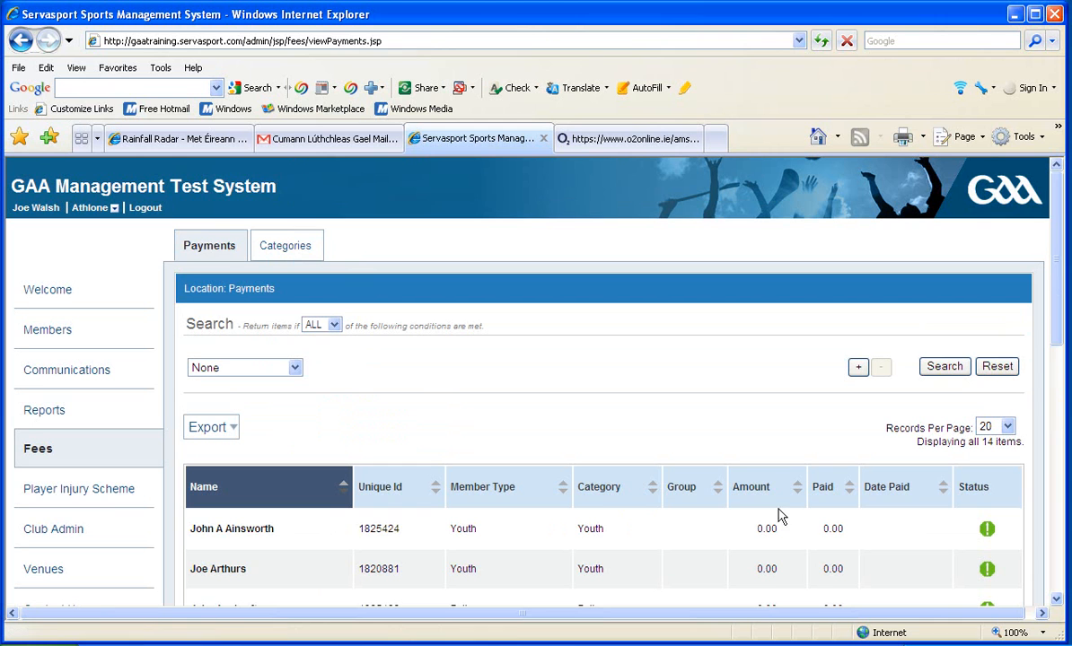
{"action": "left_click_drag", "start_coordinate": [1058, 318], "coordinate": [1057, 406]}
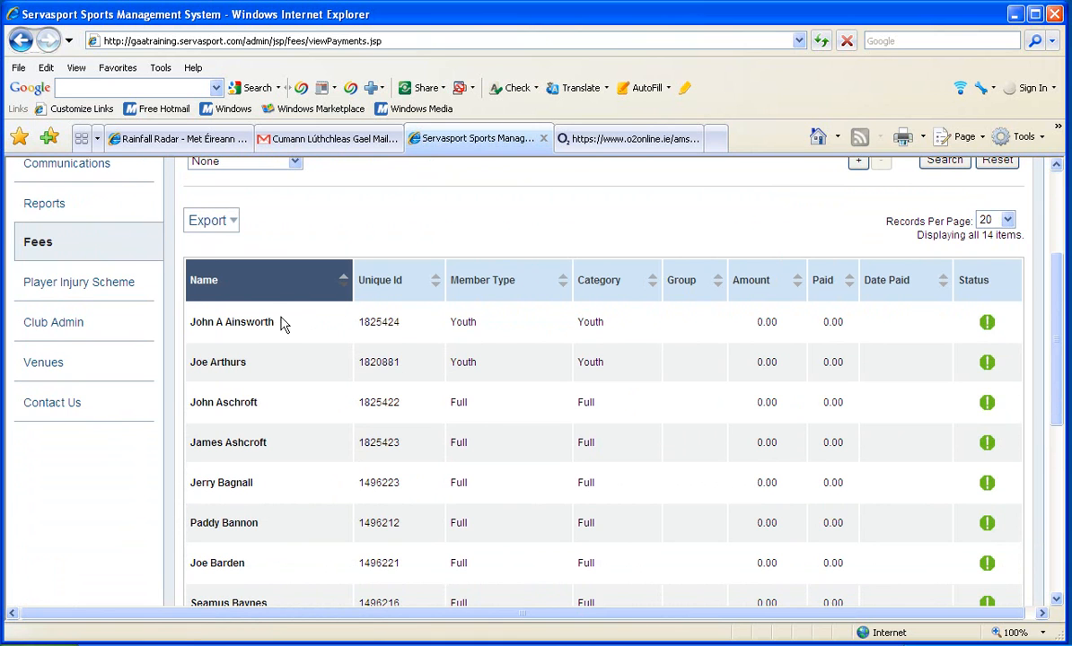
{"action": "left_click", "coordinate": [230, 327]}
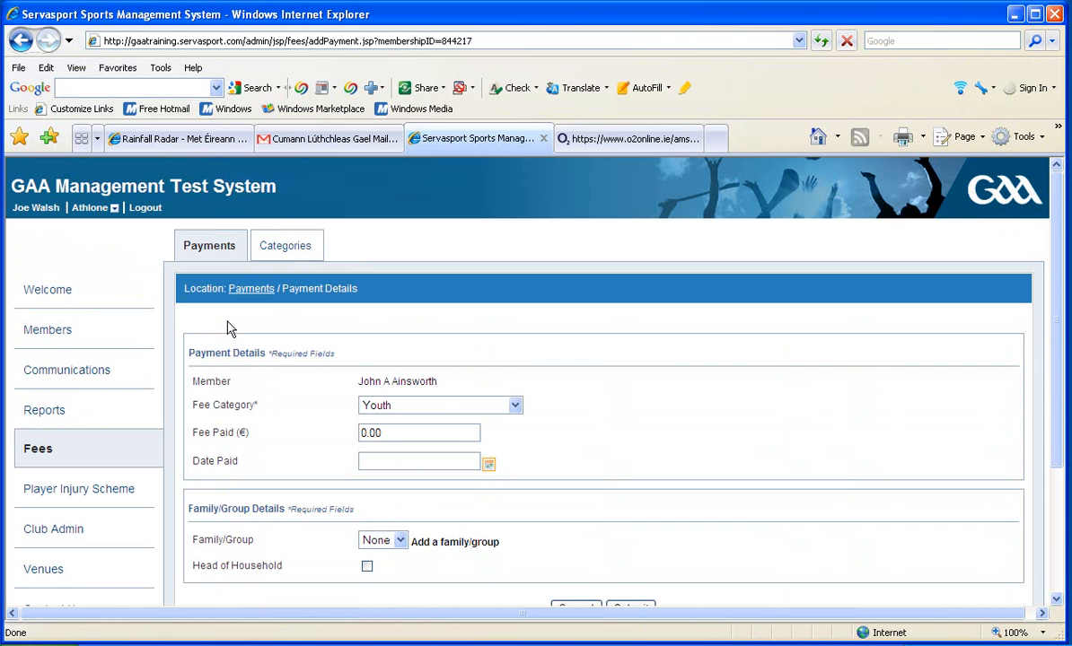
{"action": "left_click", "coordinate": [365, 434]}
{"action": "type", "text": "2"}
{"action": "scroll", "coordinate": [1063, 458], "scroll_direction": "down", "scroll_amount": 2}
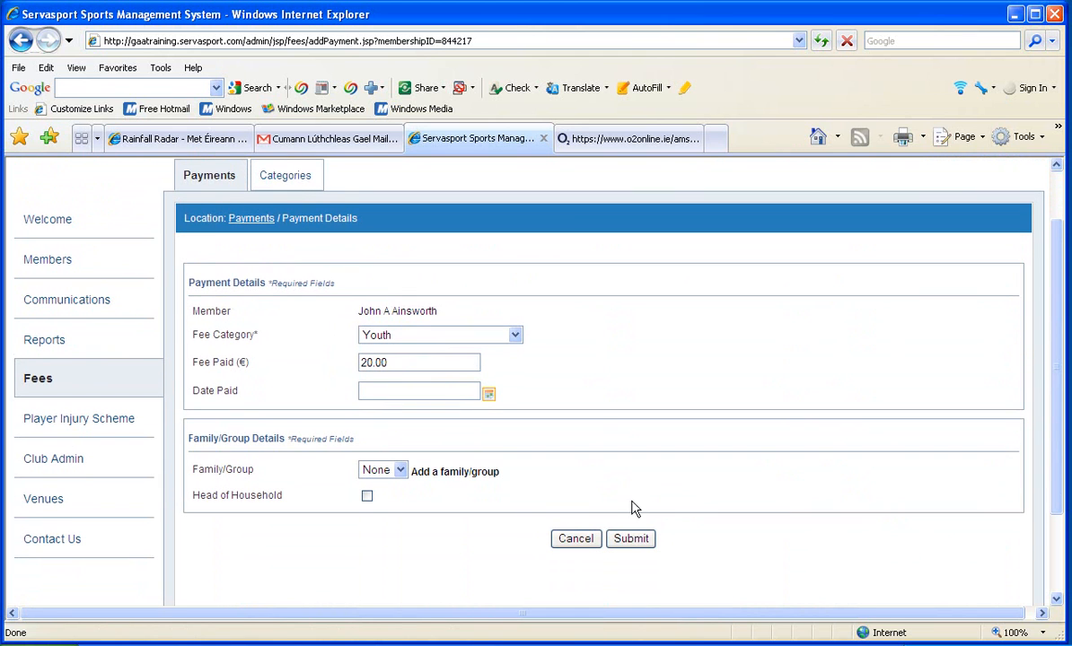
{"action": "left_click", "coordinate": [628, 539]}
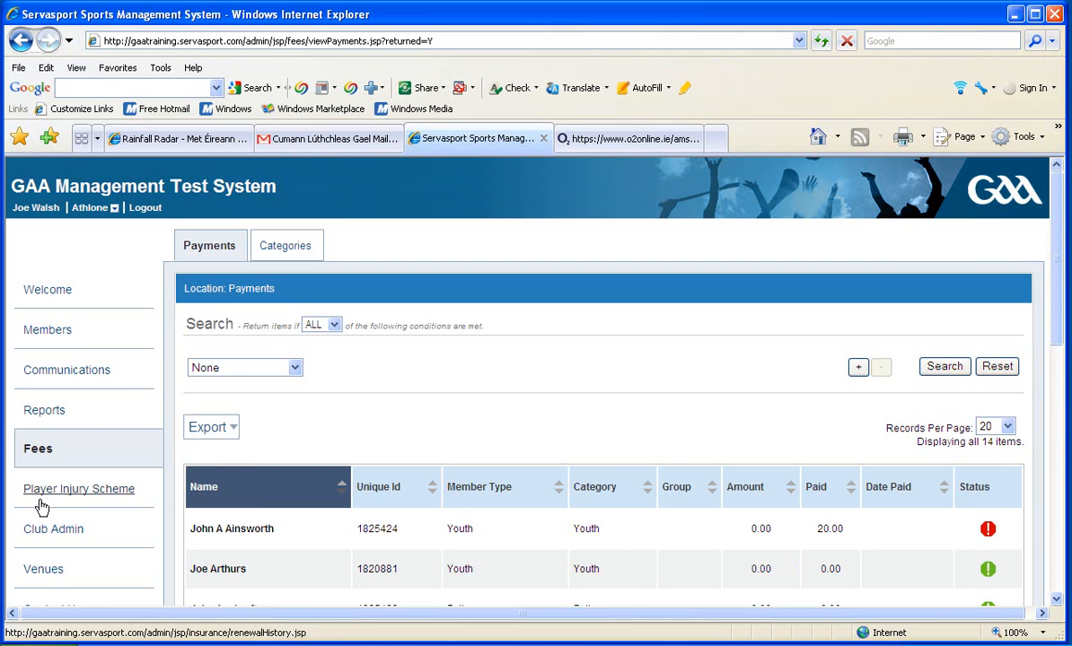
Open the Pairc Chiaran venue's details and examine its address, latitude, longitude, default venue and grade fields
{"action": "left_click", "coordinate": [42, 572]}
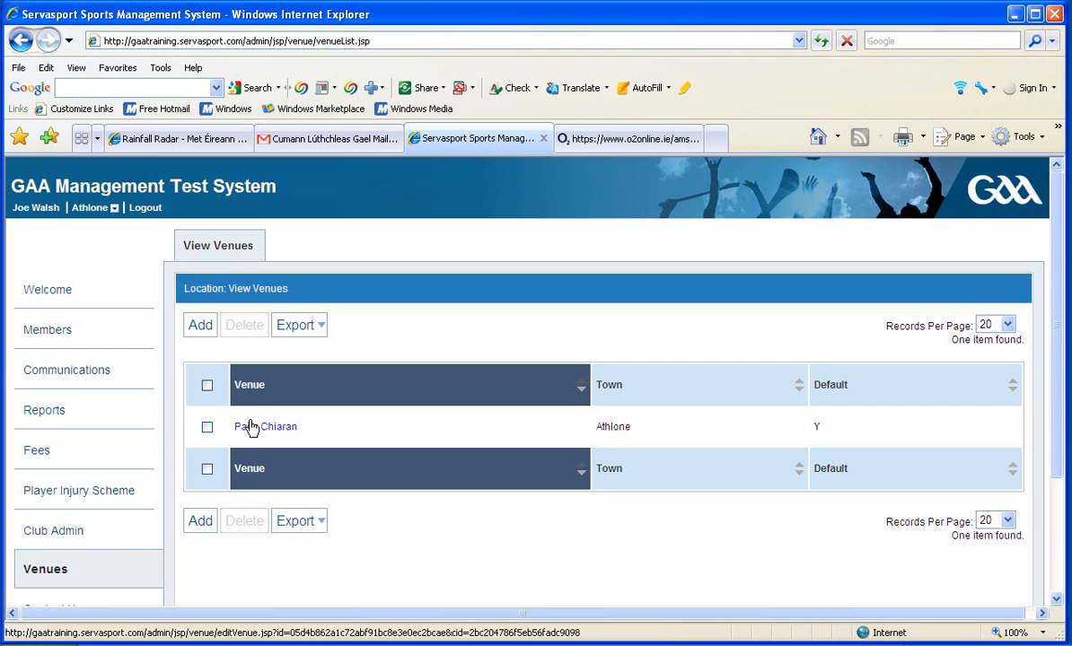
{"action": "left_click", "coordinate": [250, 427]}
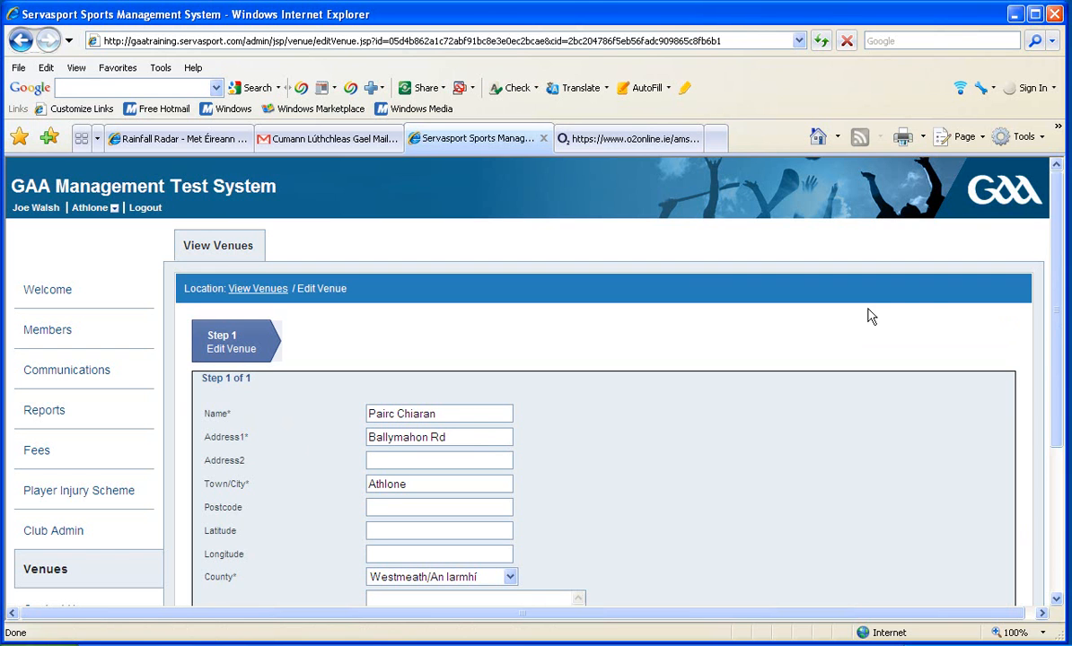
{"action": "scroll", "coordinate": [1049, 288], "scroll_direction": "down", "scroll_amount": 3}
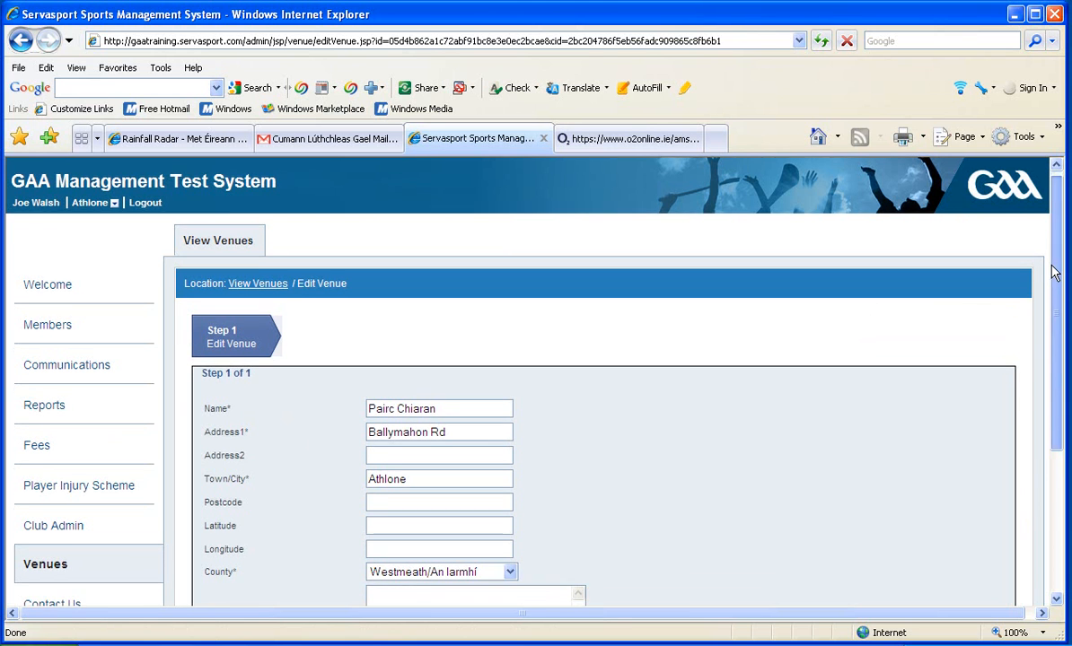
{"action": "scroll", "coordinate": [1048, 329], "scroll_direction": "down", "scroll_amount": 1}
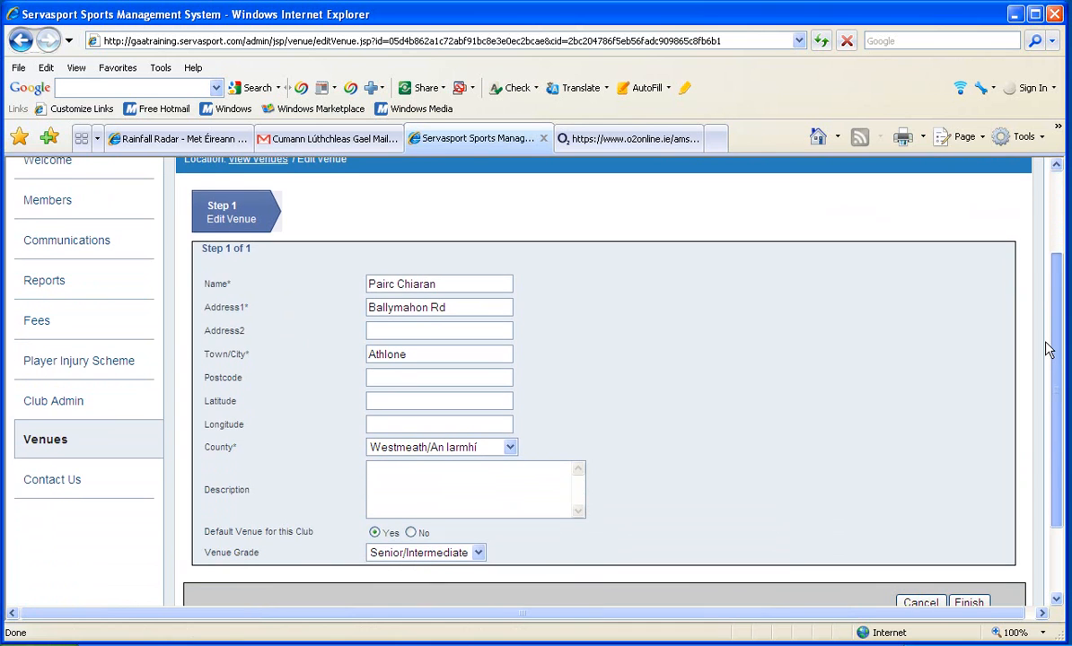
{"action": "left_click", "coordinate": [414, 403]}
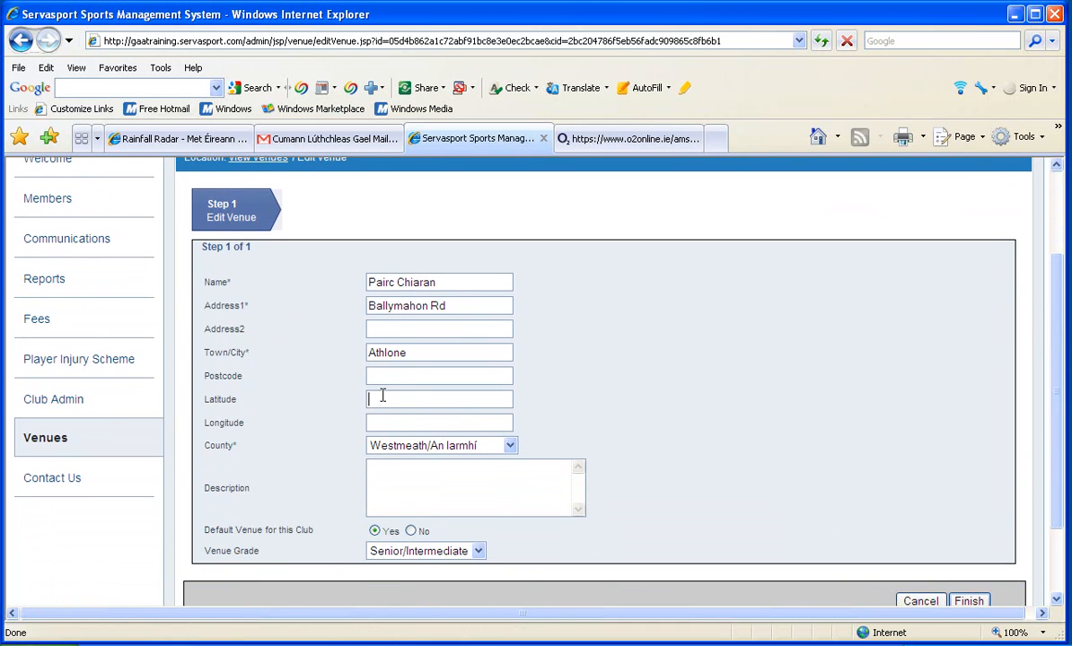
{"action": "key", "text": "Tab"}
{"action": "left_click", "coordinate": [375, 420]}
{"action": "scroll", "coordinate": [1064, 424], "scroll_direction": "down", "scroll_amount": 2}
{"action": "scroll", "coordinate": [1046, 411], "scroll_direction": "up", "scroll_amount": 4}
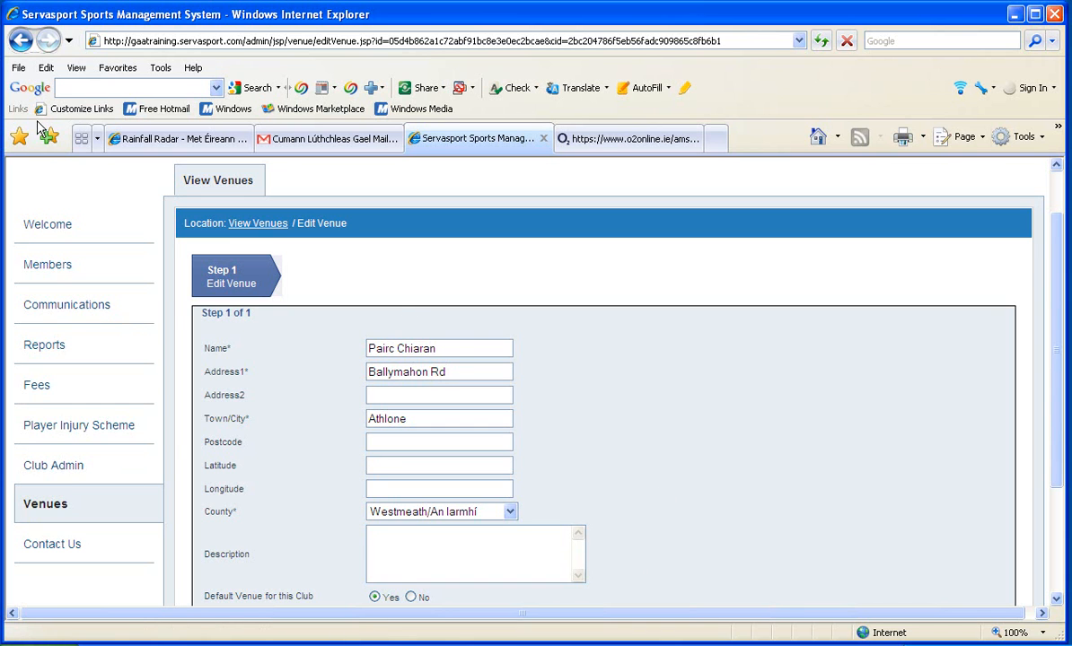
Save the Pairc Chiaran venue record and return to the list of venues
{"action": "double_click", "coordinate": [783, 270]}
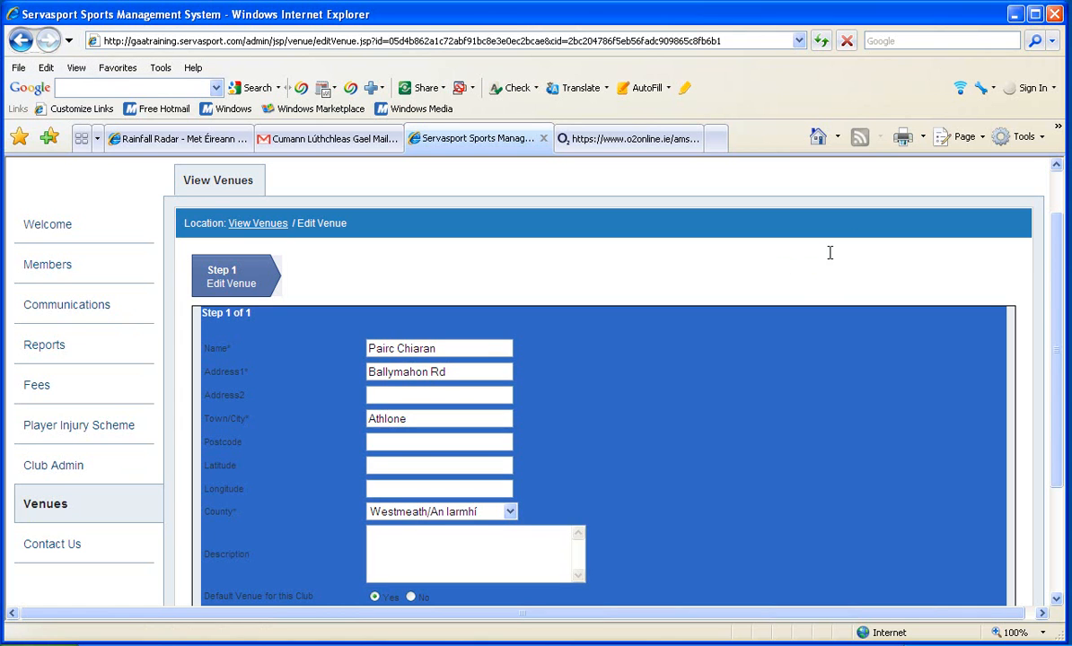
{"action": "left_click", "coordinate": [858, 266]}
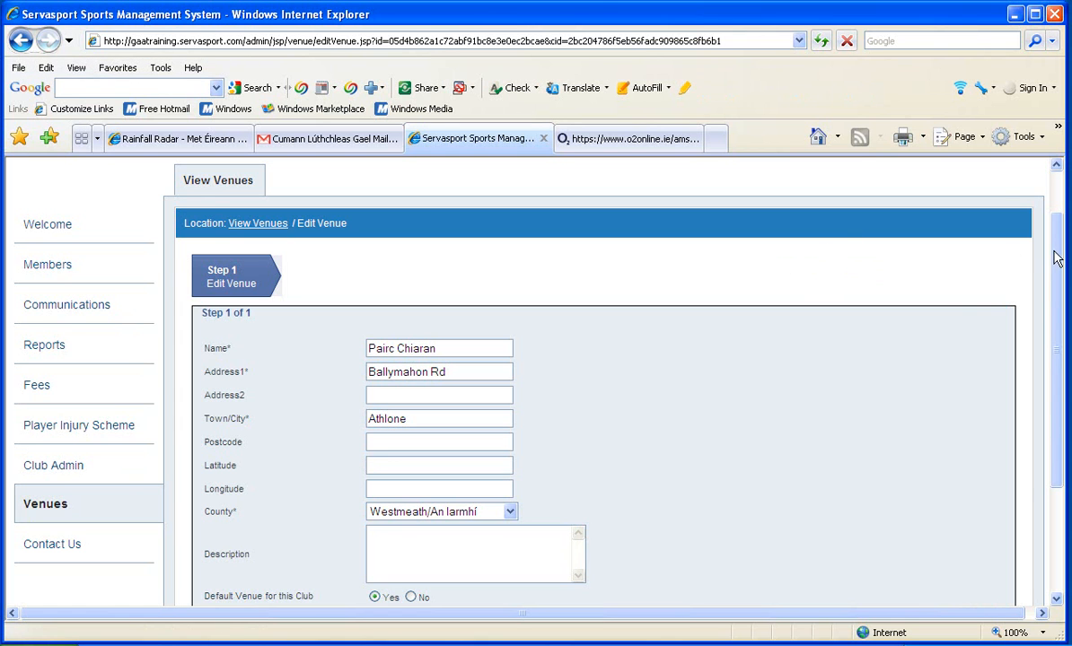
{"action": "left_click_drag", "start_coordinate": [1057, 303], "coordinate": [1056, 359]}
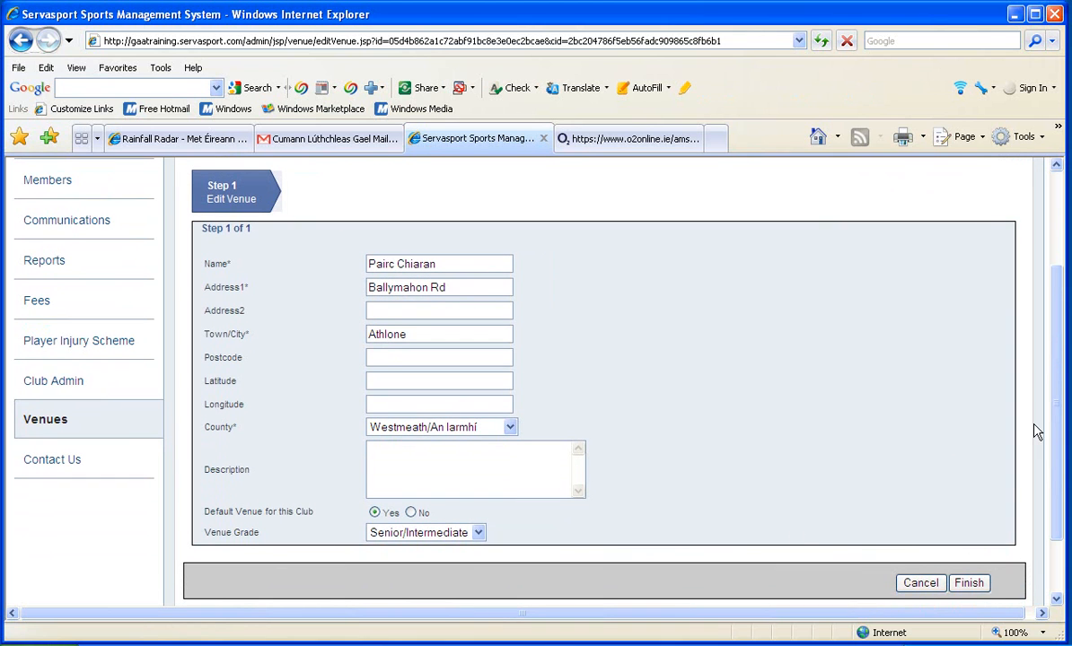
{"action": "left_click_drag", "start_coordinate": [1038, 429], "coordinate": [1059, 506]}
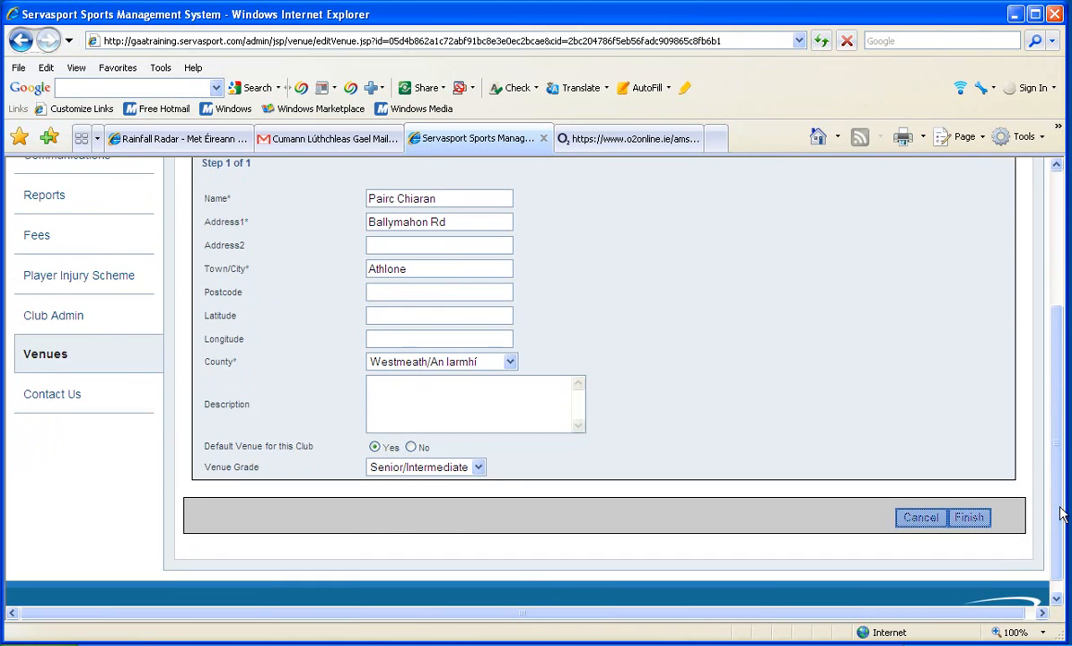
{"action": "left_click", "coordinate": [977, 521]}
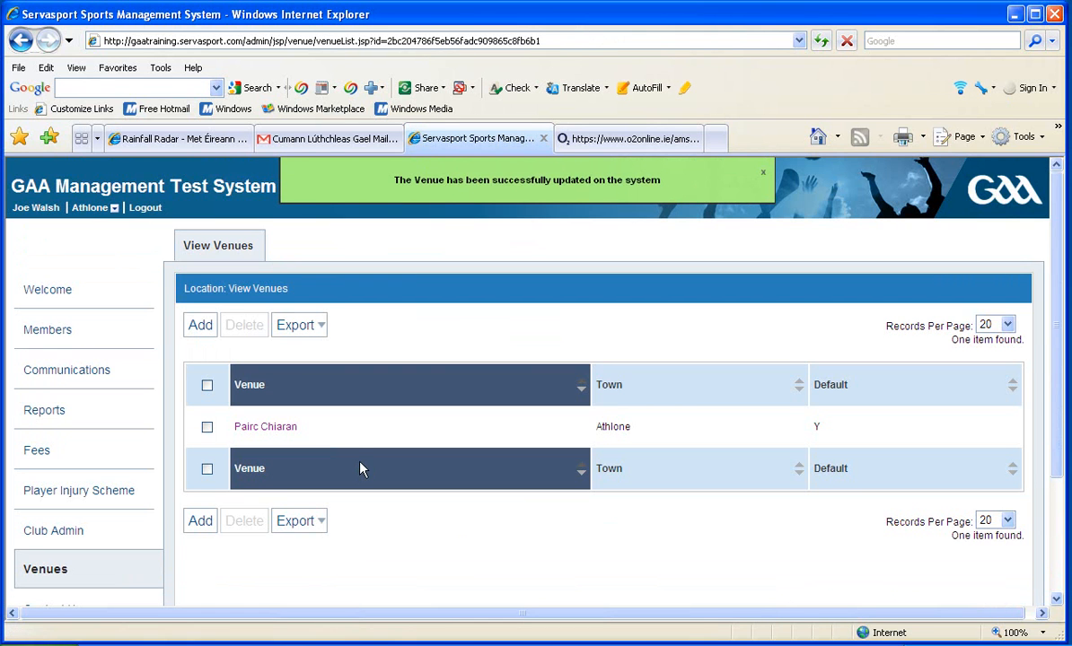
Start adding a completely new venue for the club and name it Athlone GAA Club "Back Pitch"
{"action": "left_click", "coordinate": [200, 325]}
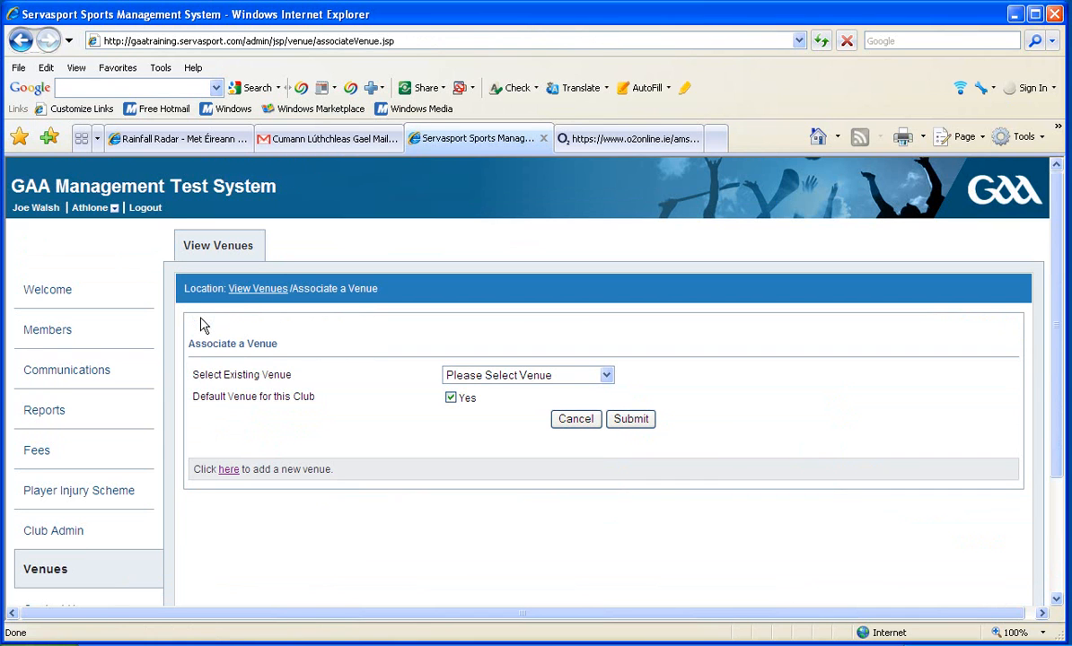
{"action": "left_click", "coordinate": [607, 376]}
{"action": "left_click", "coordinate": [607, 384]}
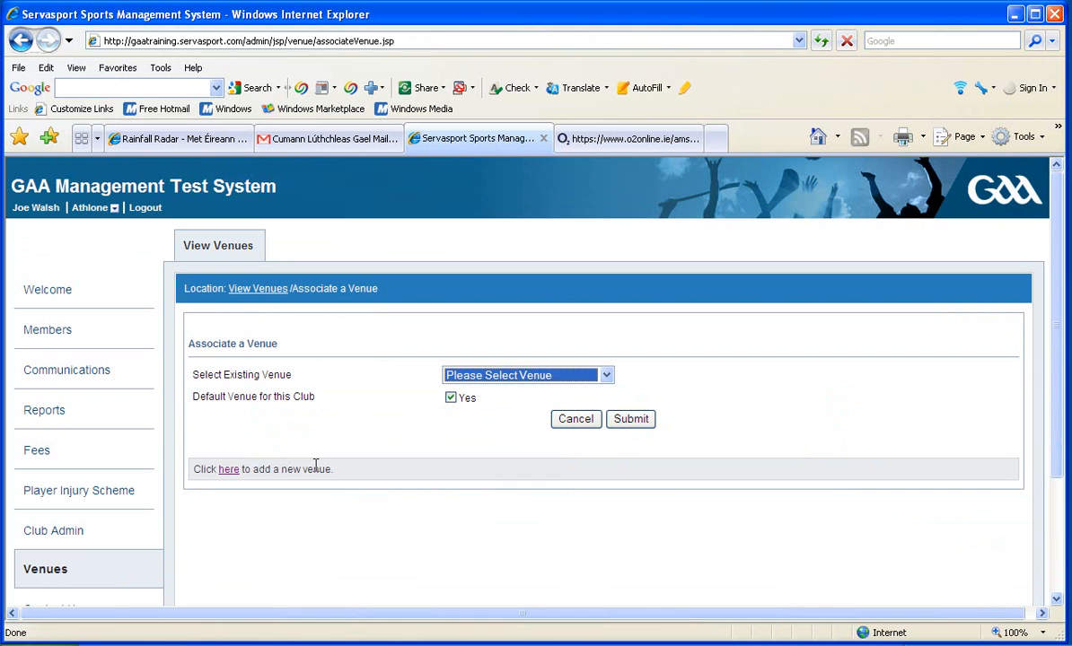
{"action": "left_click", "coordinate": [228, 479]}
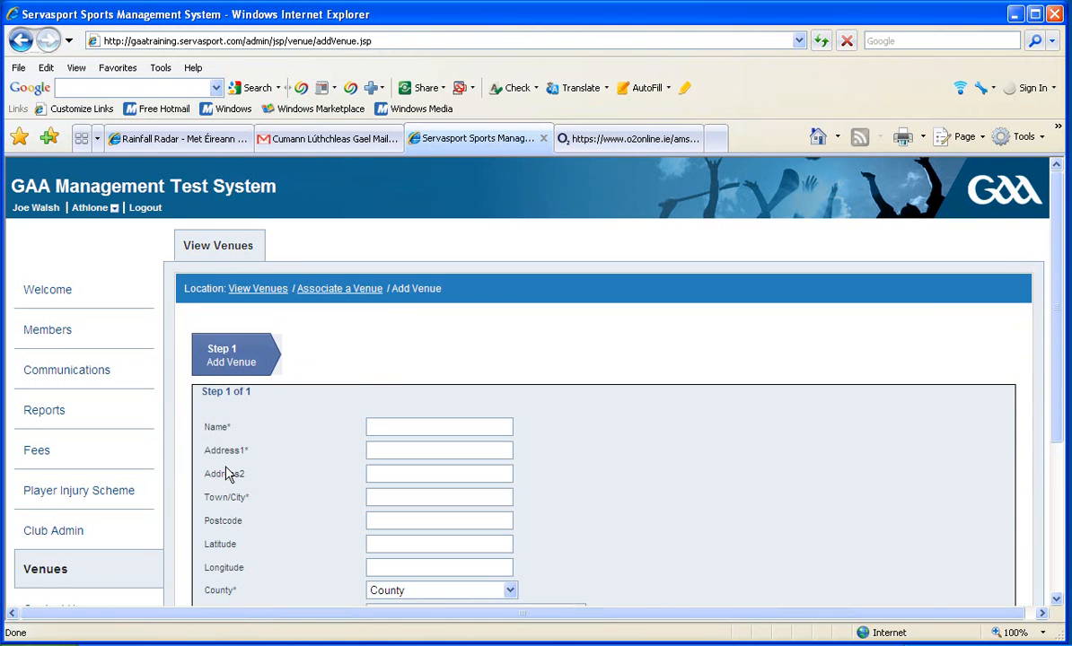
{"action": "left_click", "coordinate": [373, 430]}
{"action": "type", "text": "Athlone GAA Club "}
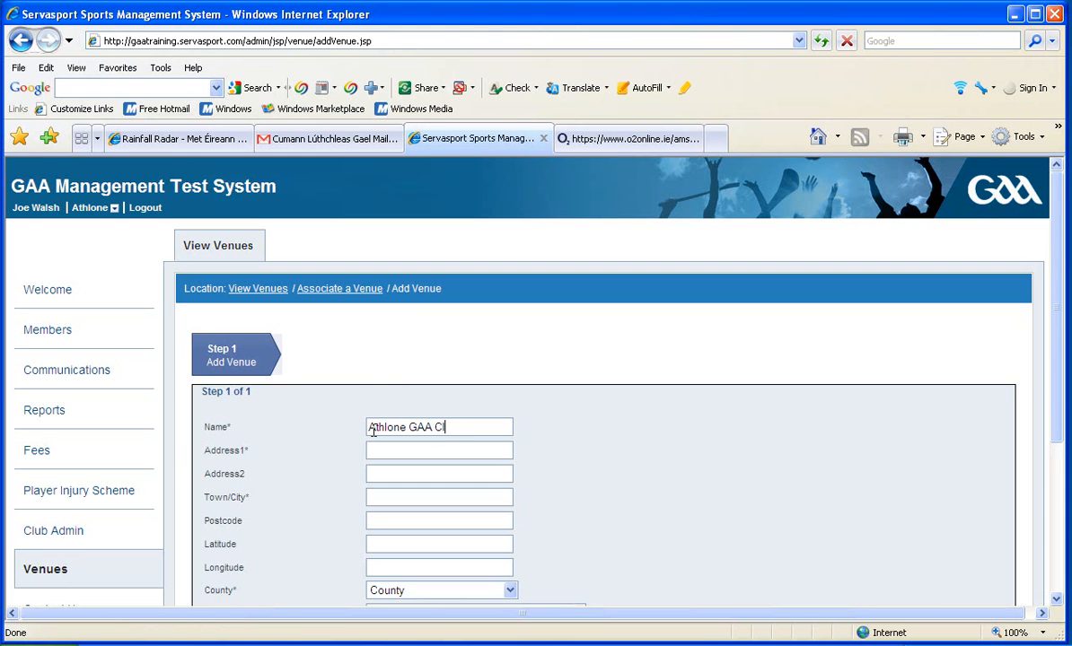
{"action": "type", "text": "\"Ba"}
{"action": "type", "text": "ck Pitch\""}
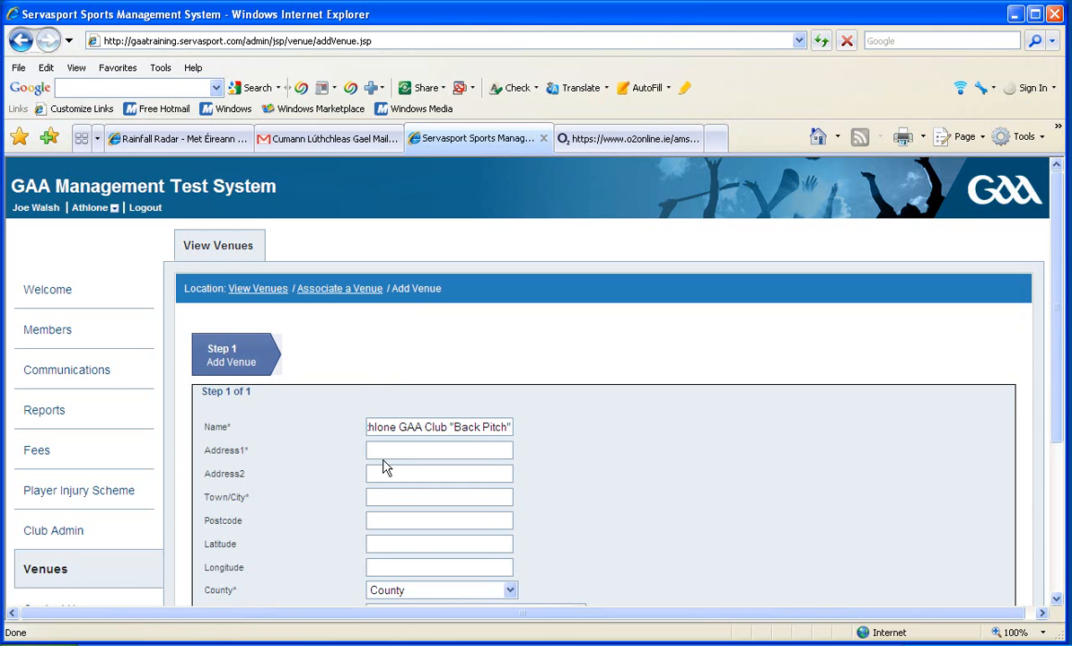
Enter the new venue's street address in its first address line and set the town to Athlone
{"action": "left_click", "coordinate": [383, 453]}
{"action": "type", "text": "Ballymahon Rd"}
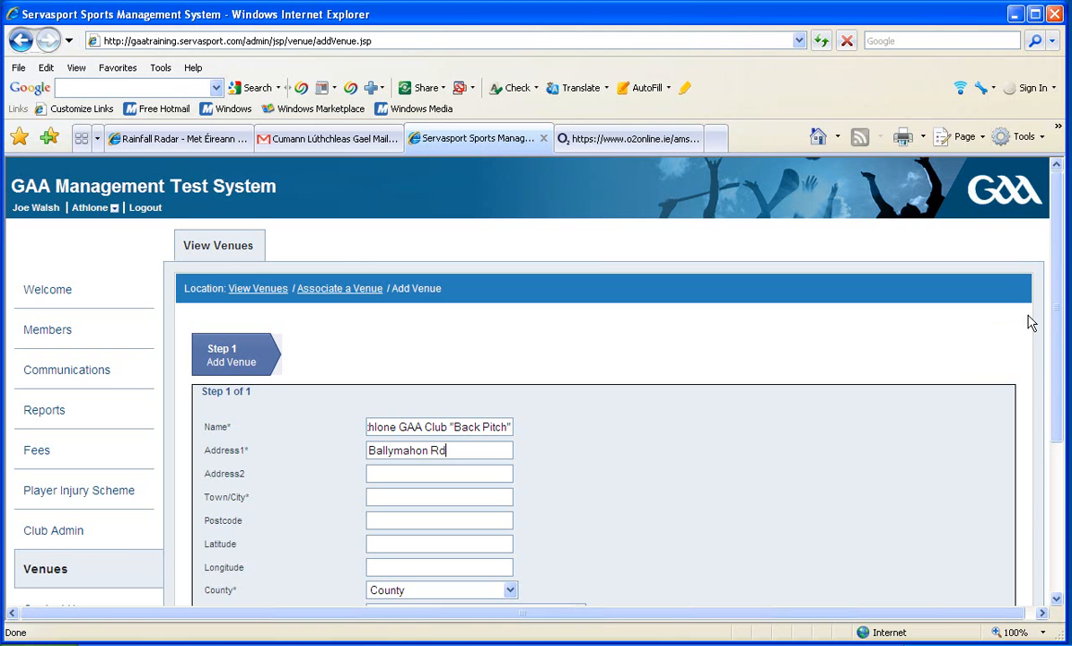
{"action": "left_click_drag", "start_coordinate": [1057, 326], "coordinate": [1057, 390]}
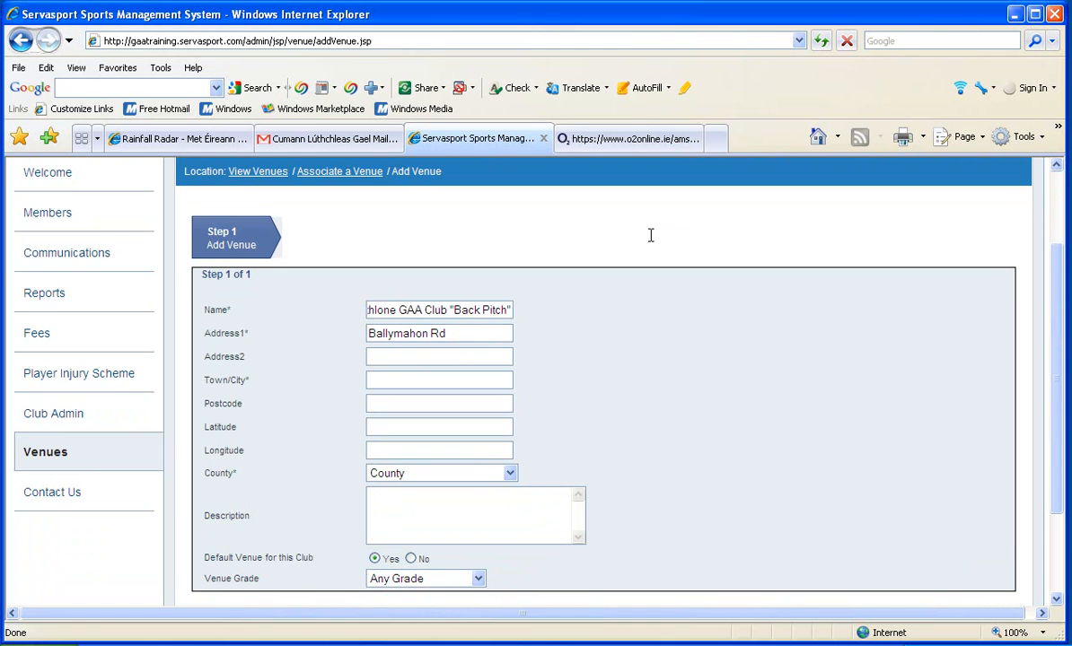
{"action": "left_click", "coordinate": [395, 379]}
{"action": "type", "text": "A"}
Give the new venue the description "Back Pitch - no perimeter fencing - has lights"
{"action": "type", "text": "Back Pitch"}
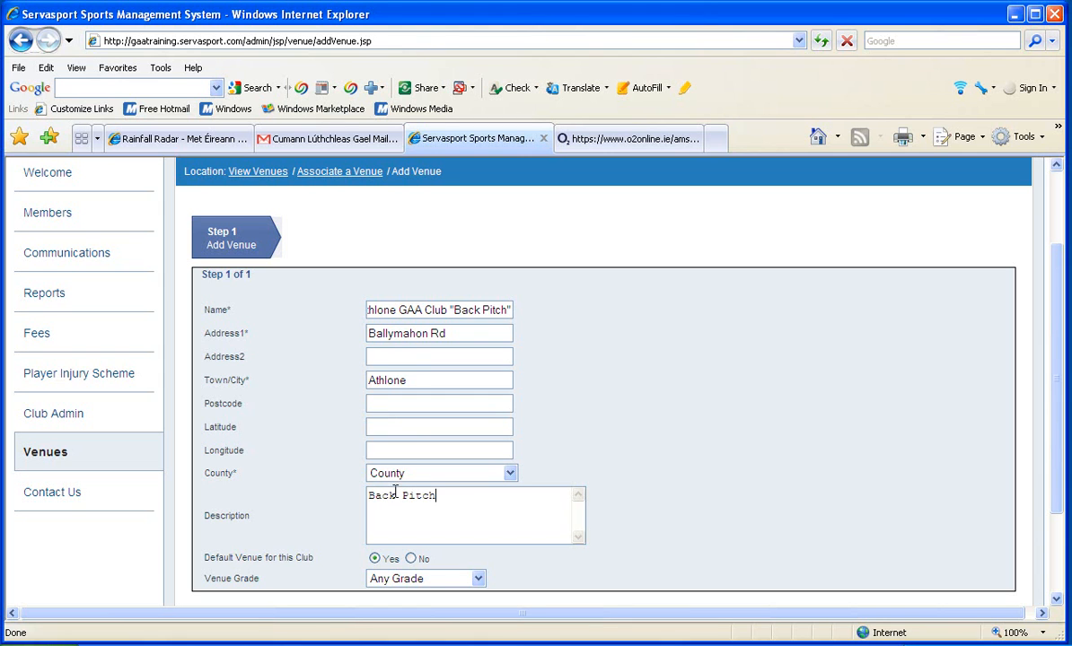
{"action": "type", "text": " - no perimter"}
{"action": "key", "text": "BackSpace"}
{"action": "key", "text": "BackSpace"}
{"action": "key", "text": "BackSpace"}
{"action": "type", "text": "er"}
{"action": "type", "text": " fency"}
{"action": "key", "text": "BackSpace"}
{"action": "type", "text": "ing - has li"}
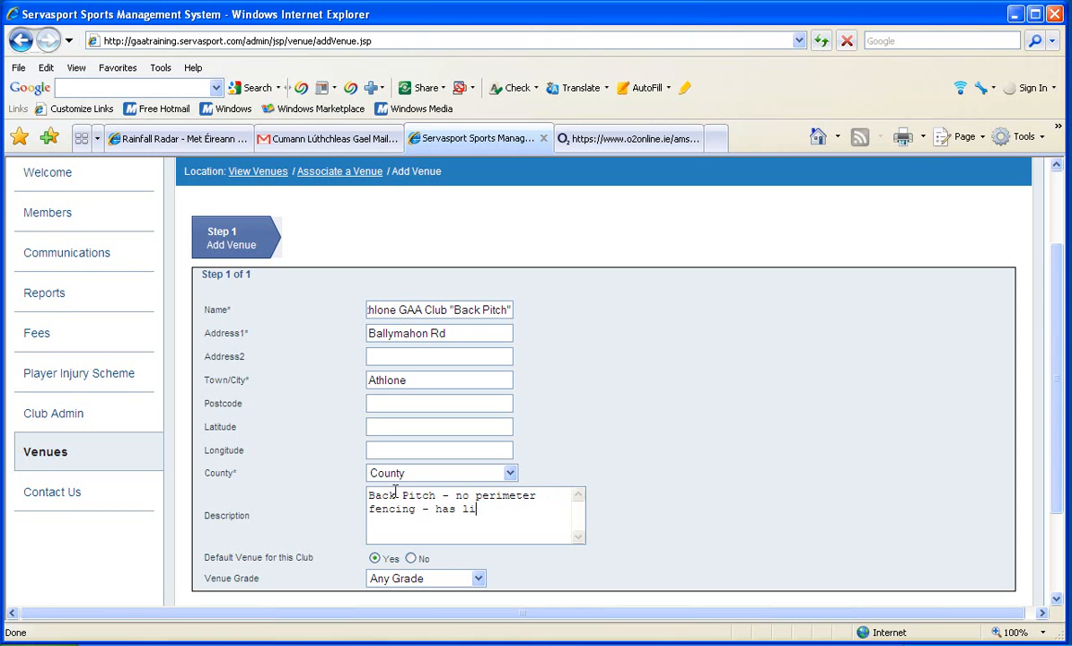
{"action": "type", "text": "ghts"}
Set the new venue's county to Westmeath/An Iarmhí and save the venue
{"action": "scroll", "coordinate": [1048, 352], "scroll_direction": "down", "scroll_amount": 1}
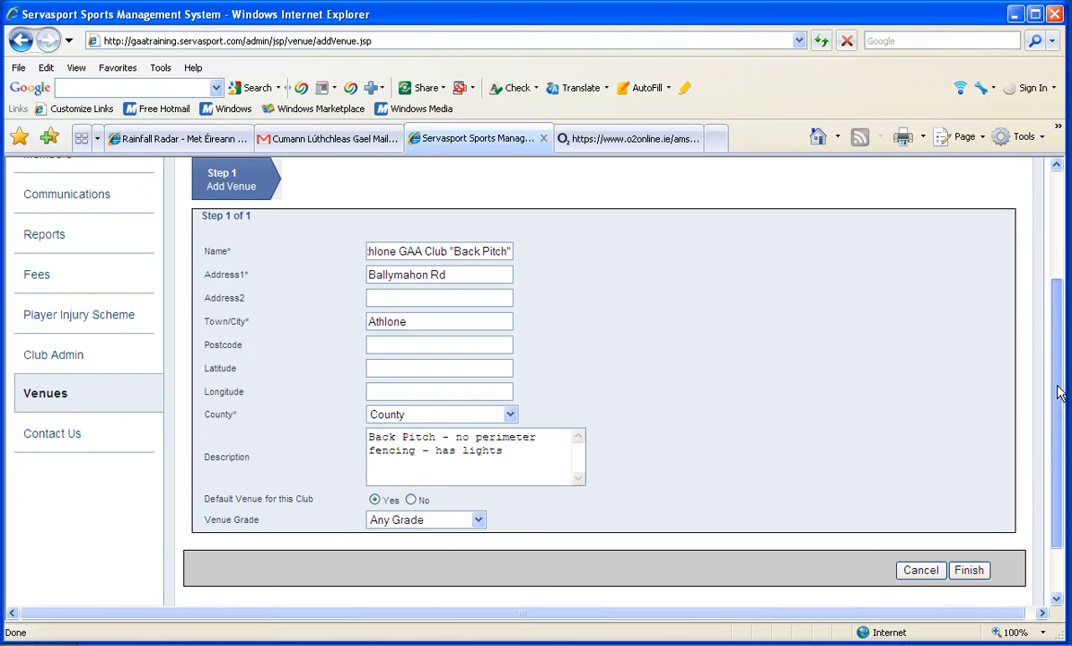
{"action": "scroll", "coordinate": [1057, 392], "scroll_direction": "down", "scroll_amount": 1}
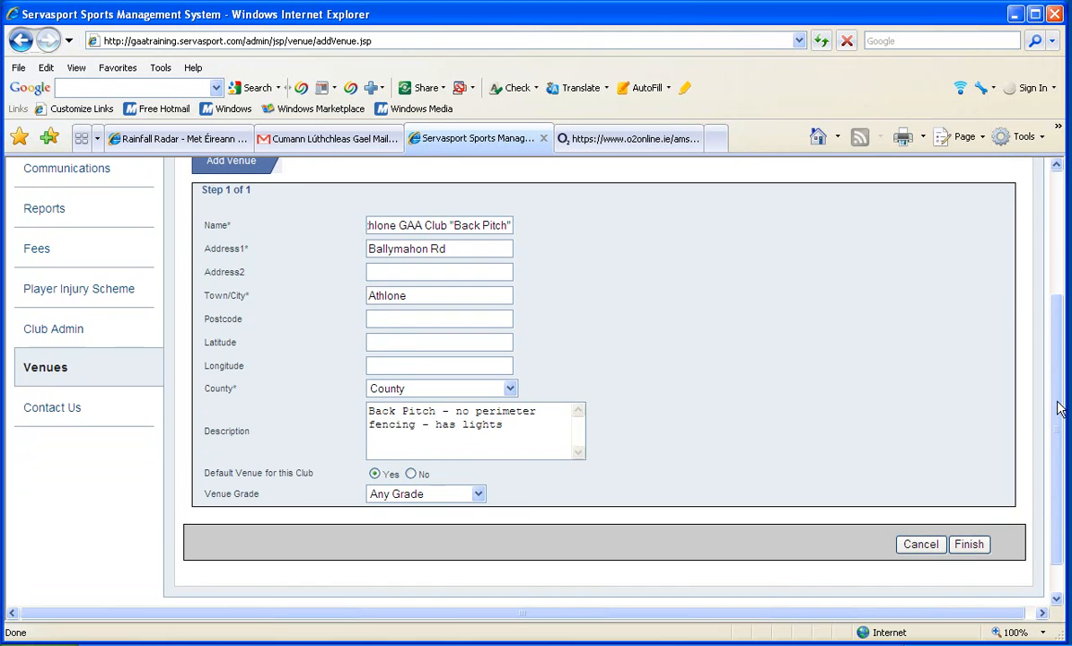
{"action": "left_click", "coordinate": [970, 547]}
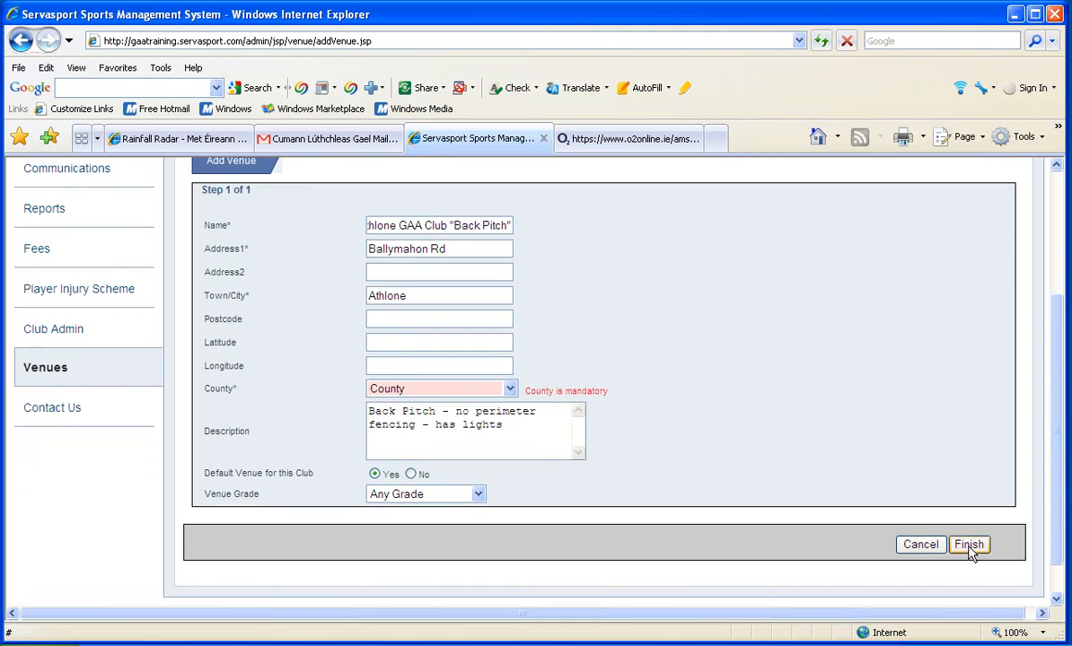
{"action": "left_click", "coordinate": [509, 391]}
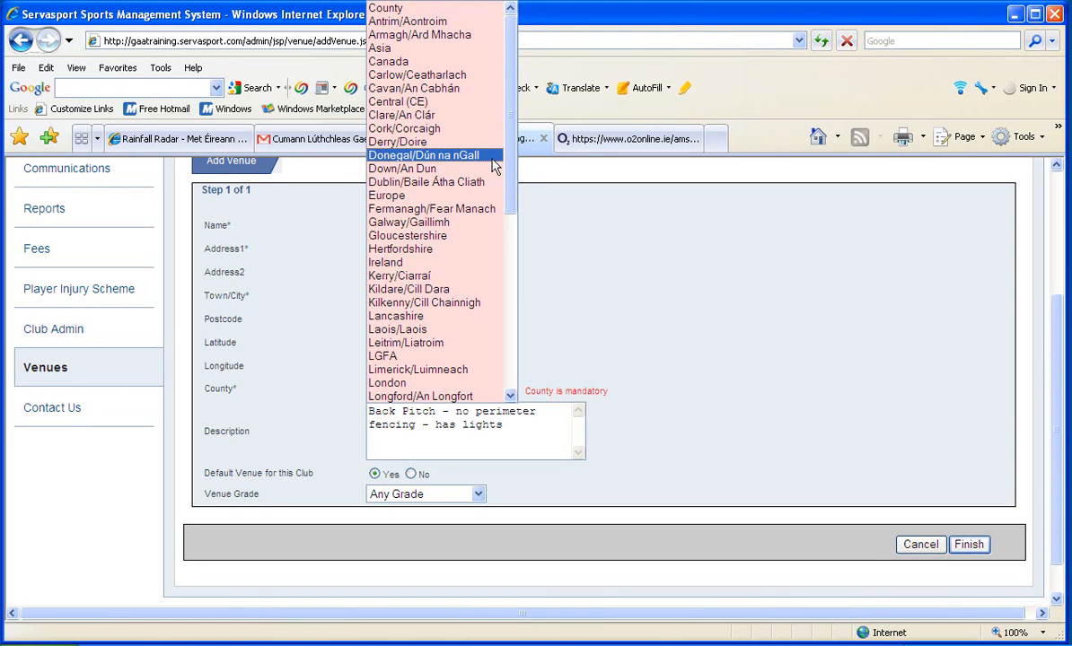
{"action": "left_click_drag", "start_coordinate": [510, 168], "coordinate": [508, 356]}
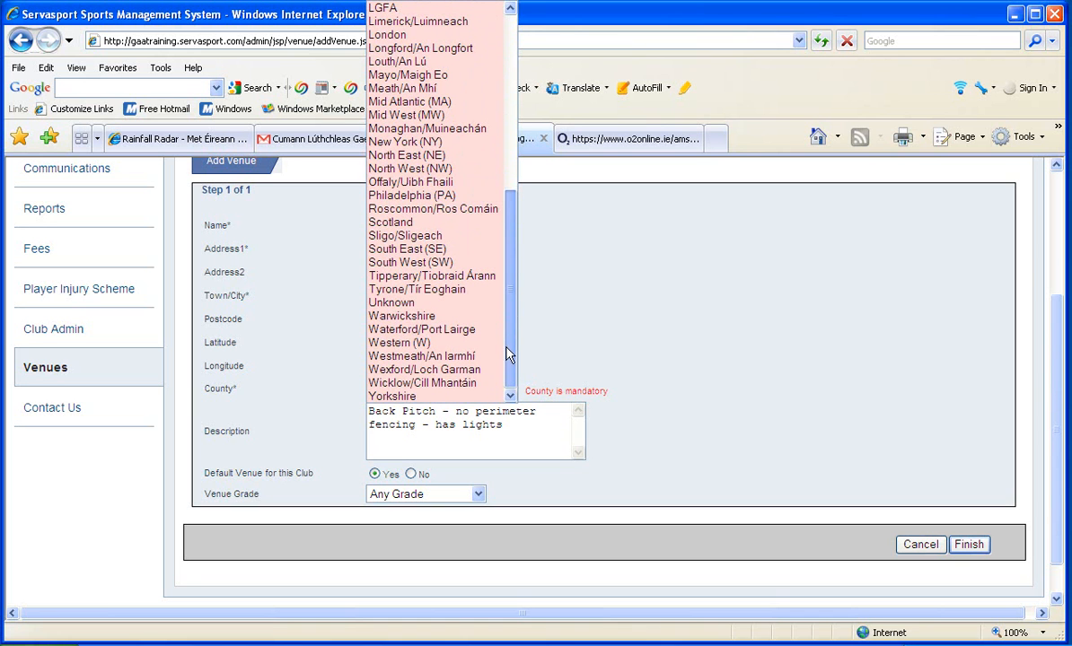
{"action": "left_click", "coordinate": [452, 358]}
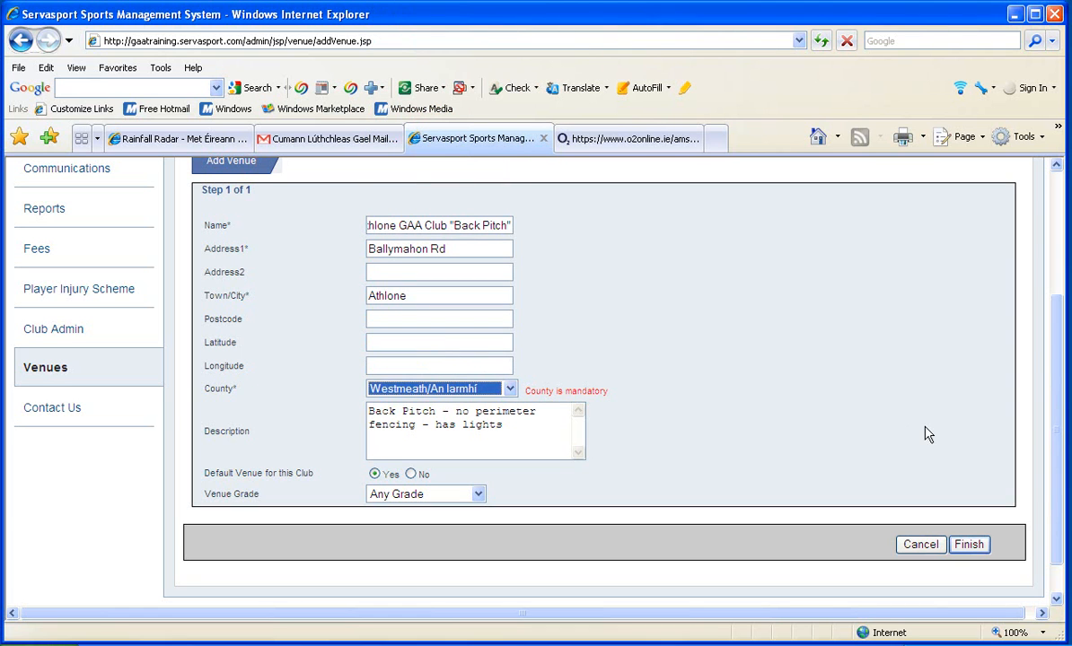
{"action": "left_click_drag", "start_coordinate": [1056, 431], "coordinate": [1057, 454]}
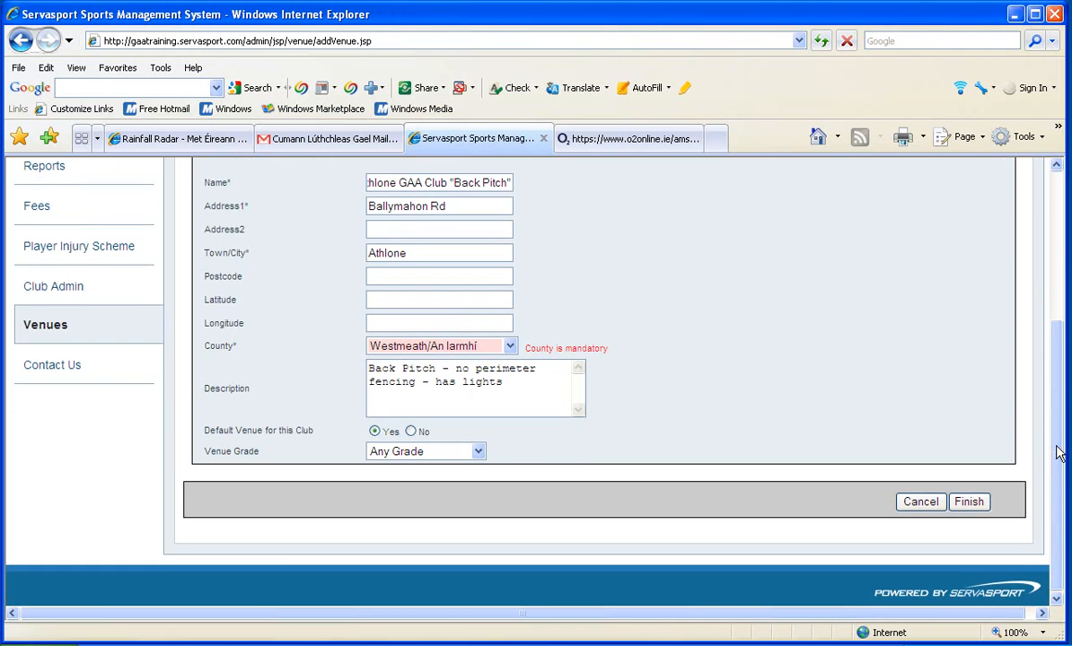
{"action": "left_click", "coordinate": [969, 503]}
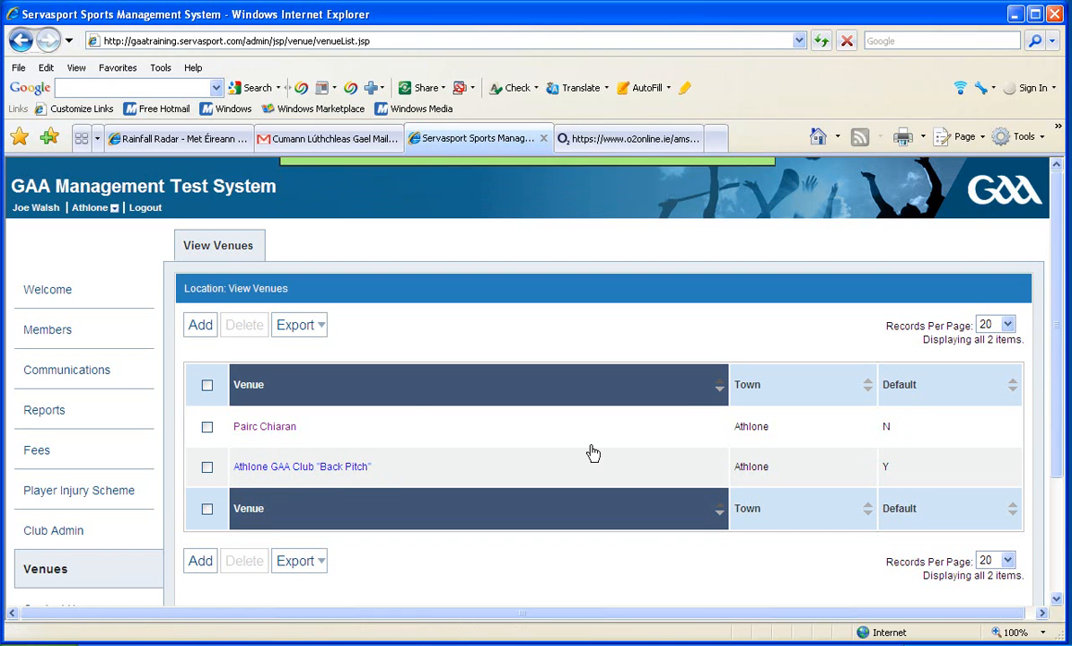
Edit the Pairc Chiaran venue to make it the default venue for this club, and save the change
{"action": "left_click", "coordinate": [266, 430]}
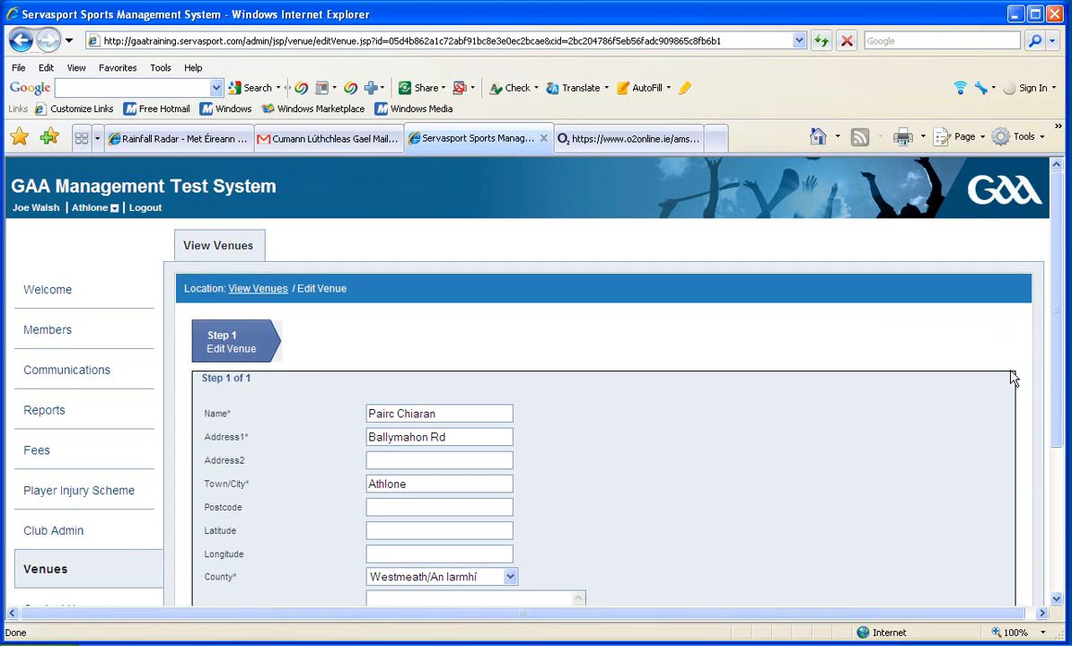
{"action": "left_click_drag", "start_coordinate": [1060, 367], "coordinate": [1058, 406]}
{"action": "scroll", "coordinate": [974, 433], "scroll_direction": "down", "scroll_amount": 2}
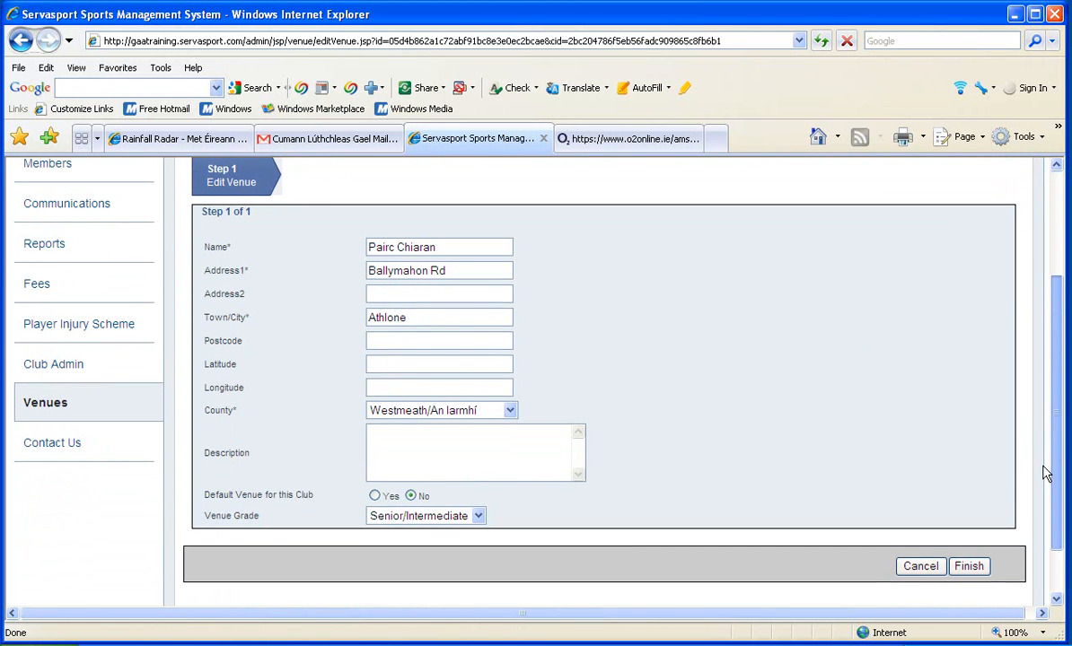
{"action": "left_click", "coordinate": [374, 498]}
{"action": "left_click_drag", "start_coordinate": [1047, 366], "coordinate": [1051, 387]}
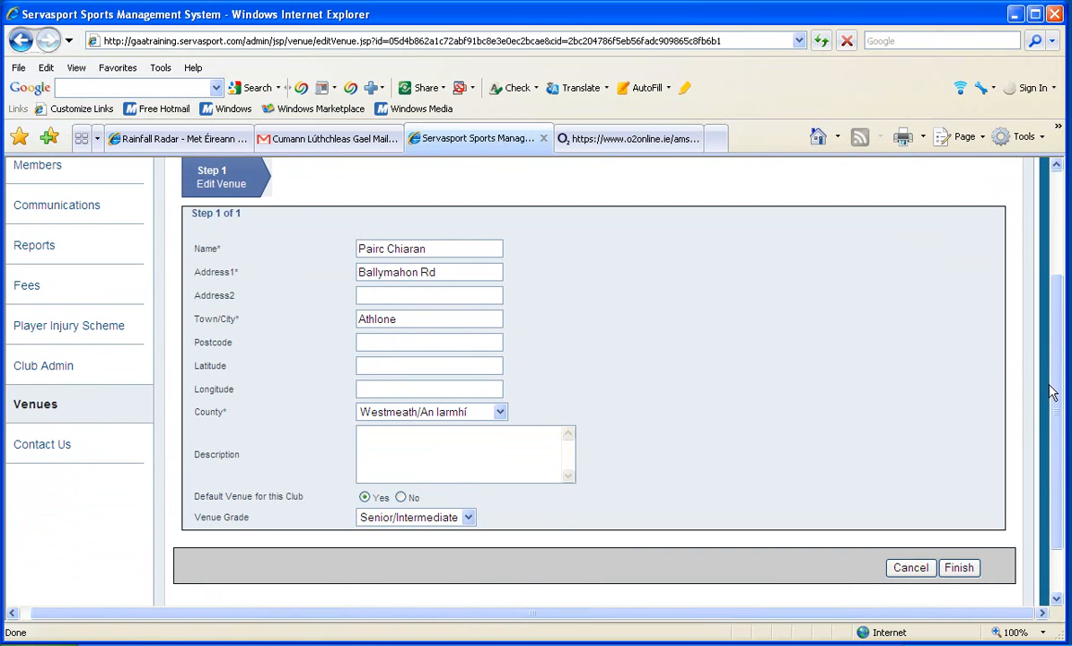
{"action": "left_click", "coordinate": [467, 518]}
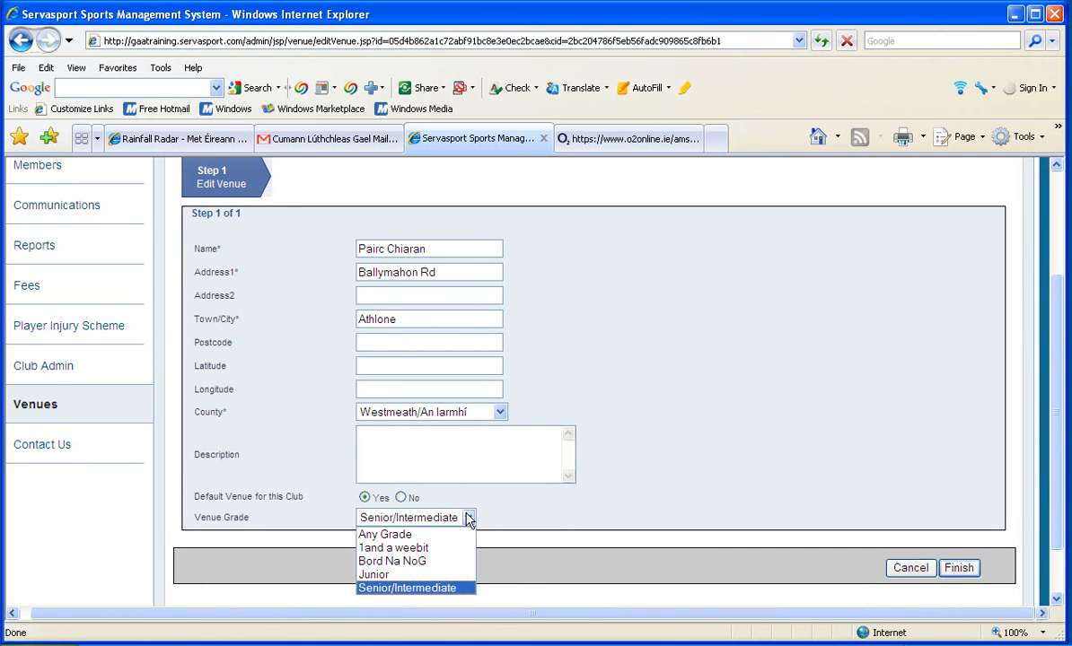
{"action": "left_click", "coordinate": [646, 496]}
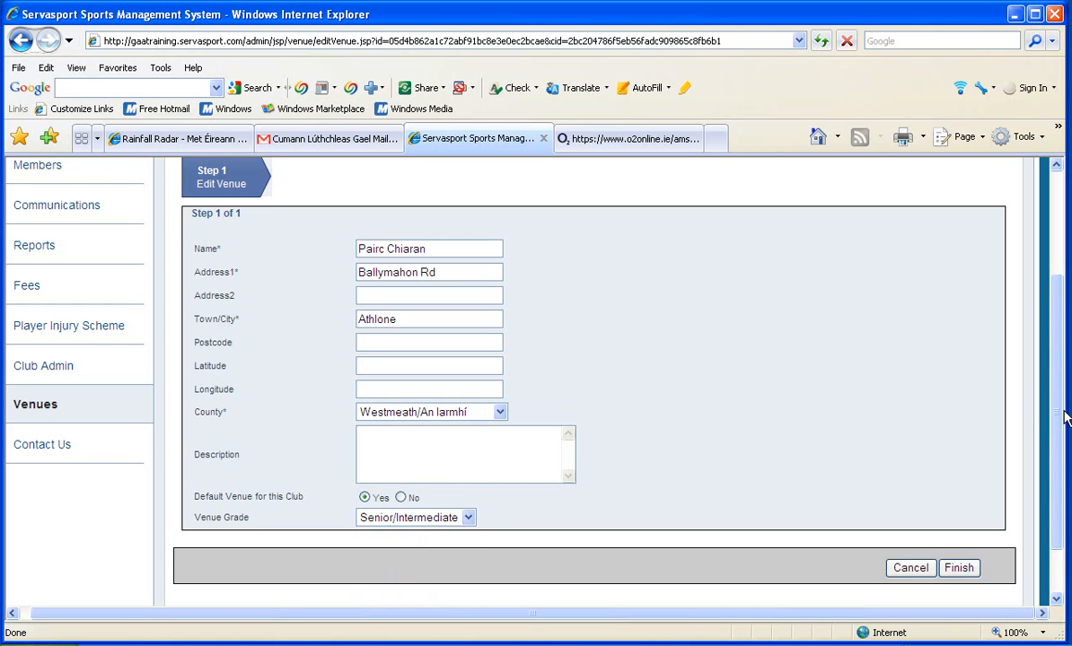
{"action": "left_click_drag", "start_coordinate": [1055, 442], "coordinate": [1055, 459]}
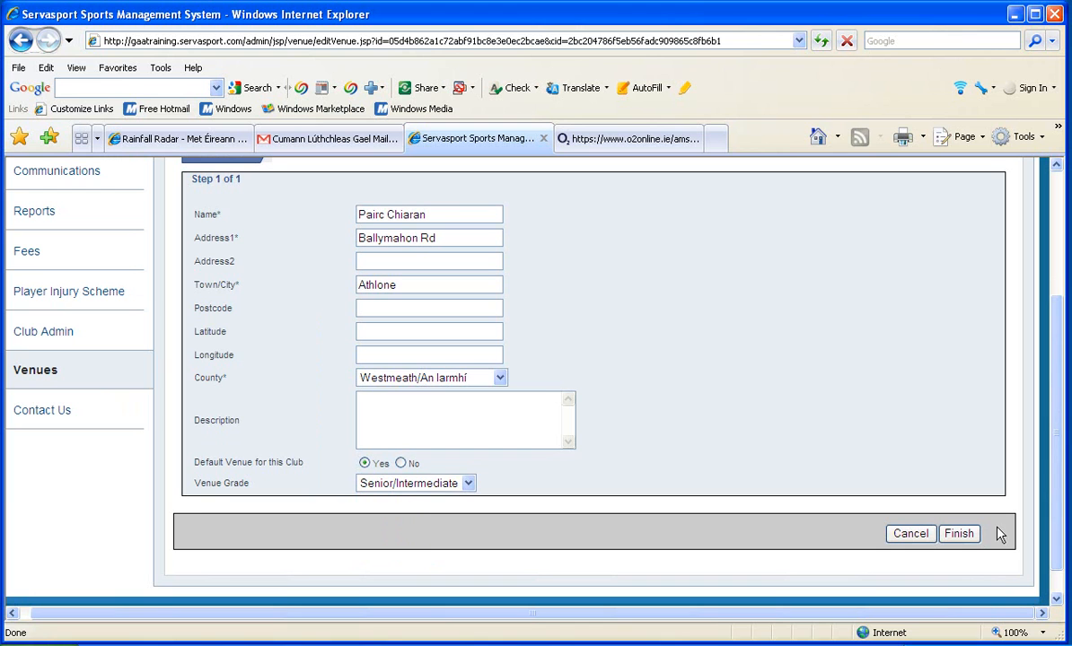
{"action": "left_click", "coordinate": [953, 535]}
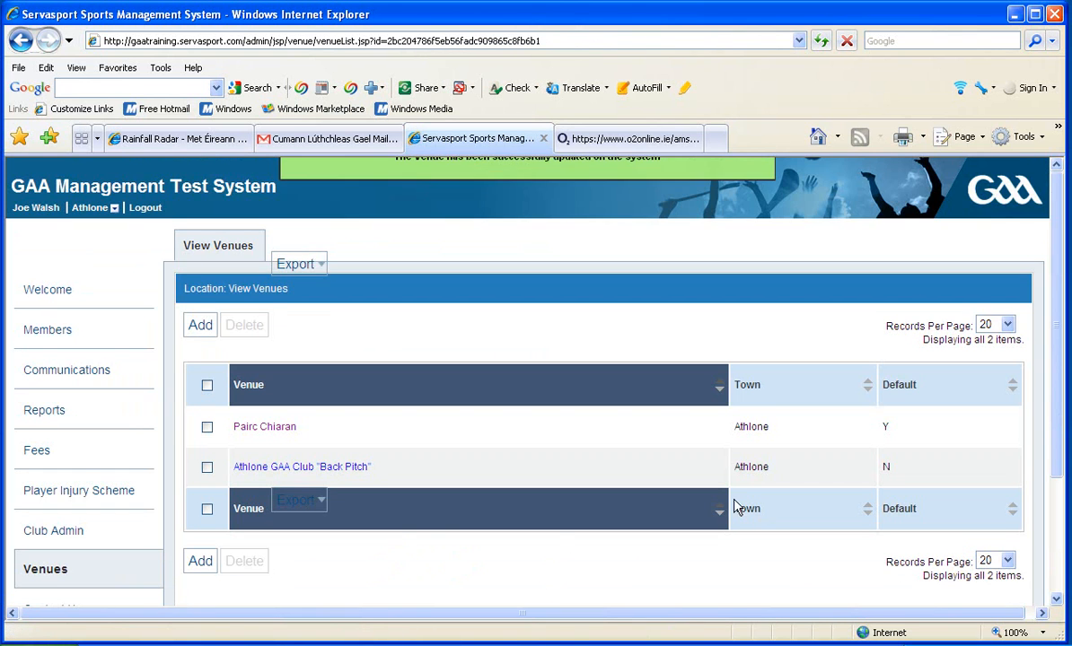
Edit the Athlone GAA Club "Back Pitch" venue, set its venue grade to Bord Na NoG and save the change
{"action": "left_click", "coordinate": [342, 474]}
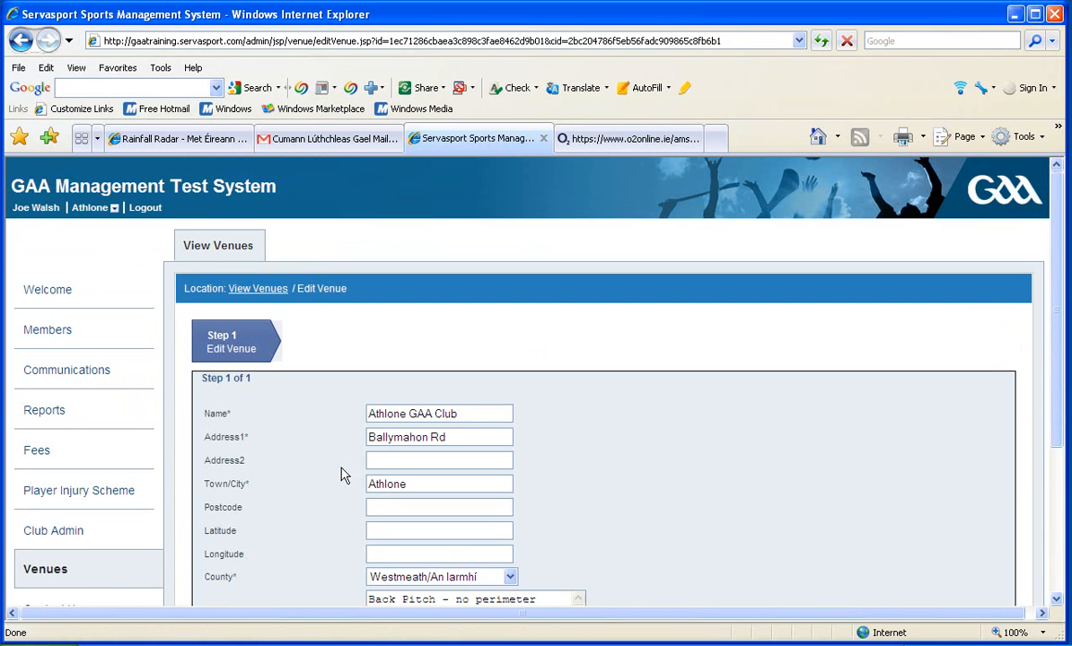
{"action": "left_click_drag", "start_coordinate": [1048, 244], "coordinate": [1049, 251]}
{"action": "left_click", "coordinate": [1041, 256]}
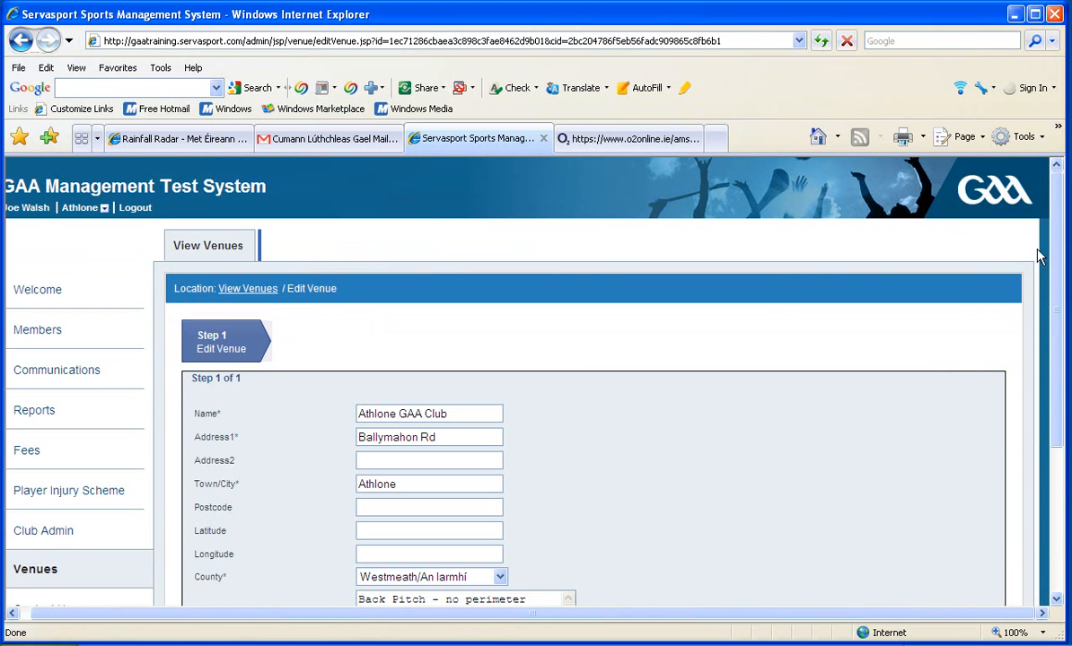
{"action": "scroll", "coordinate": [1062, 303], "scroll_direction": "down", "scroll_amount": 3}
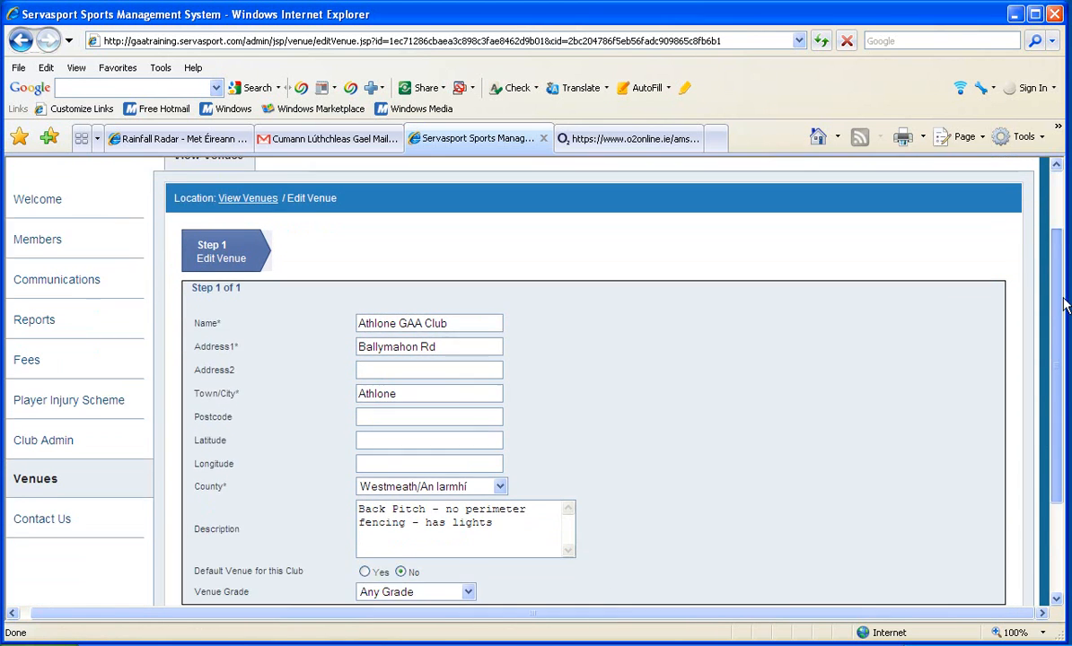
{"action": "left_click_drag", "start_coordinate": [1061, 323], "coordinate": [1046, 340]}
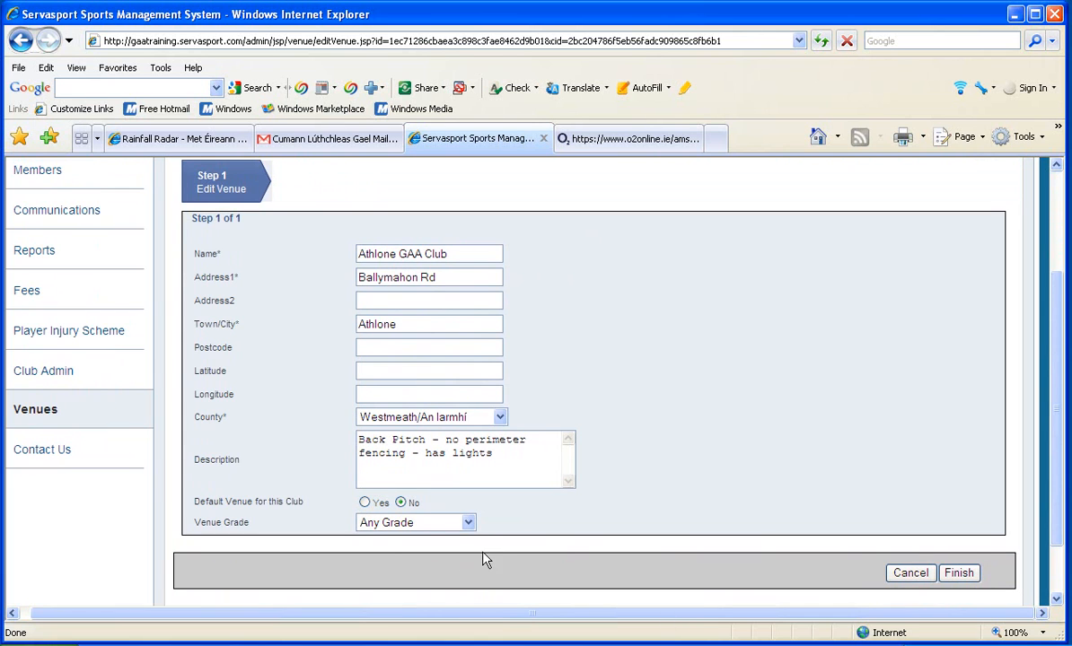
{"action": "left_click", "coordinate": [468, 522]}
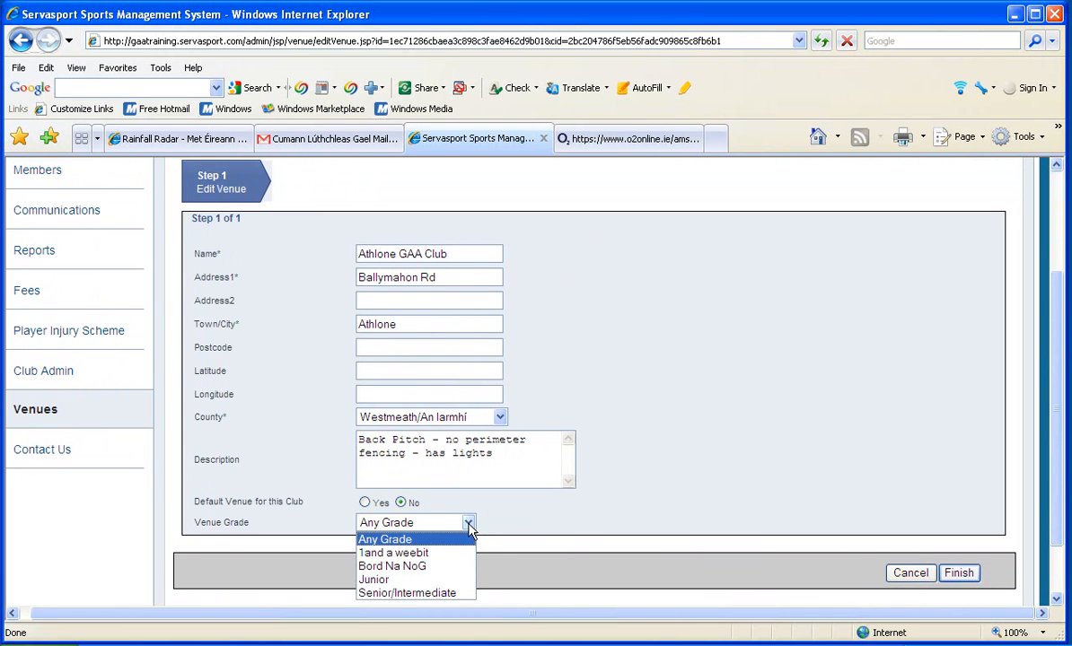
{"action": "left_click", "coordinate": [425, 567]}
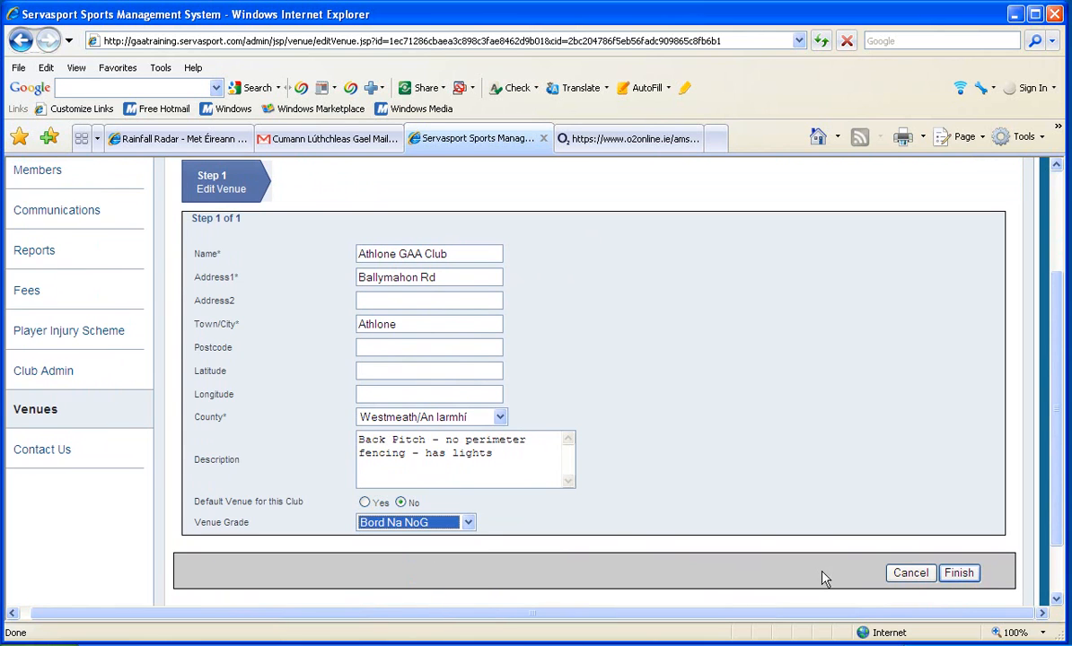
{"action": "left_click", "coordinate": [959, 574]}
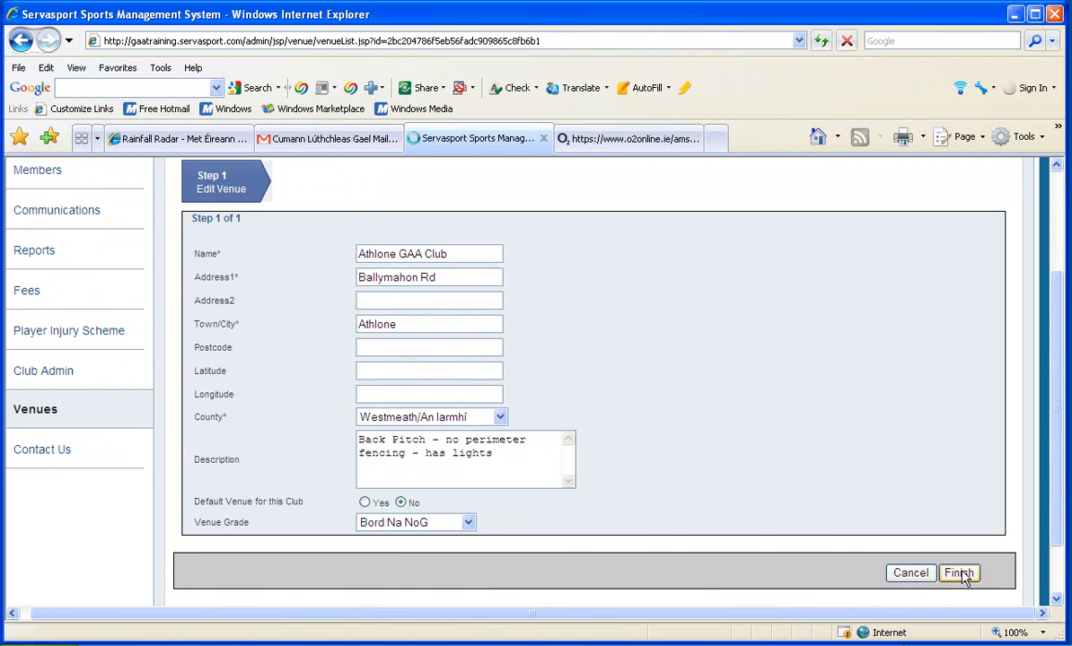